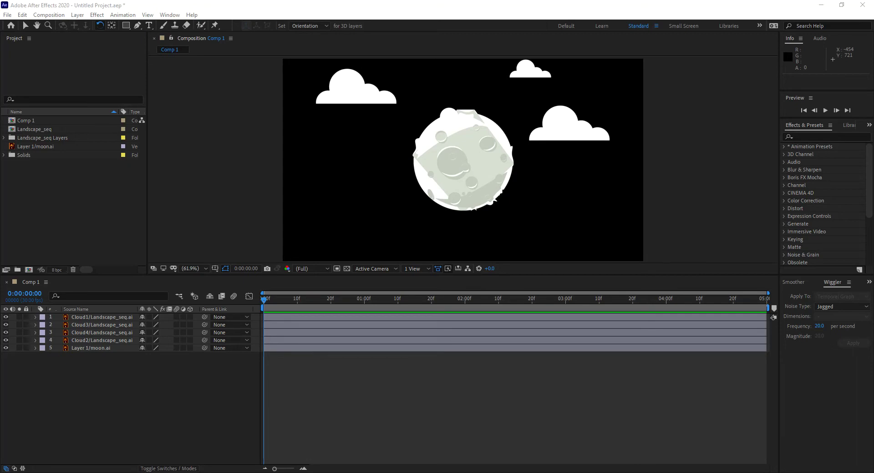
# Step: Import RoboBody.psd from the Lecture4 folder as Composition - Retain Layer Sizes, merging layer styles into footage
pyautogui.click(68, 205)
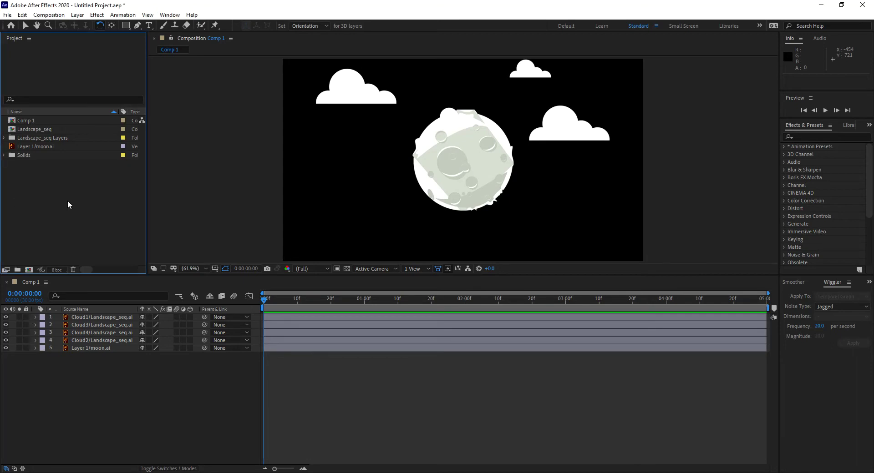
pyautogui.doubleClick(68, 205)
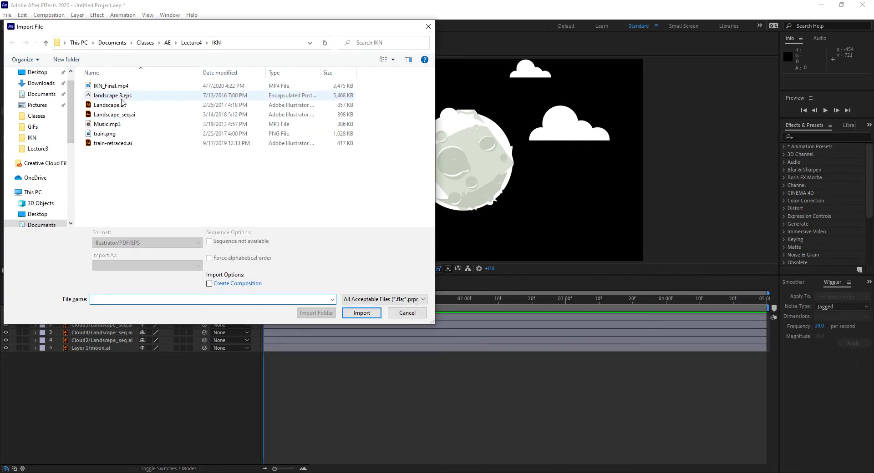
pyautogui.click(192, 42)
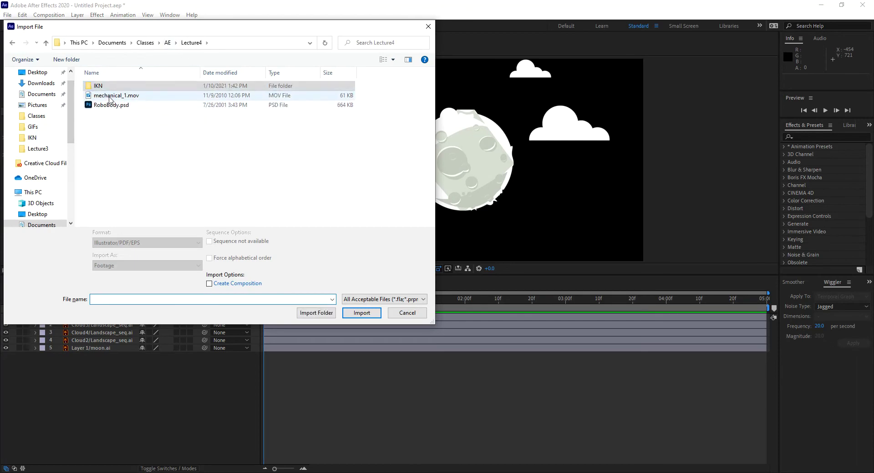
pyautogui.click(116, 95)
pyautogui.click(122, 105)
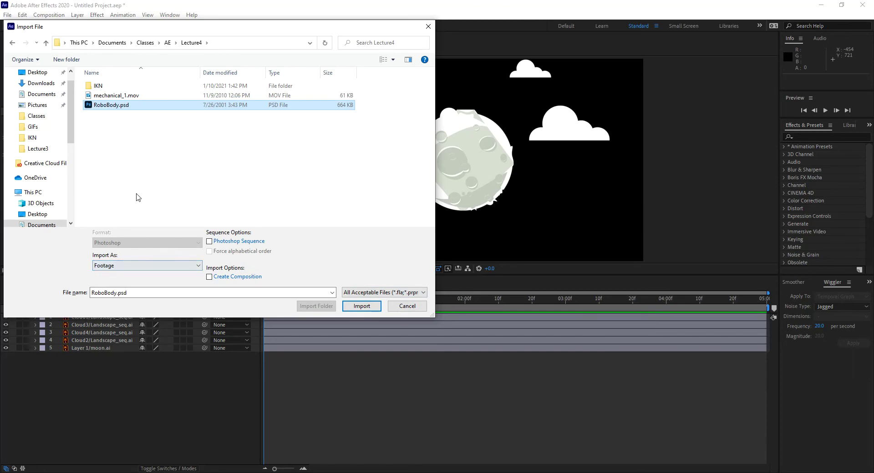
pyautogui.click(177, 270)
pyautogui.click(150, 290)
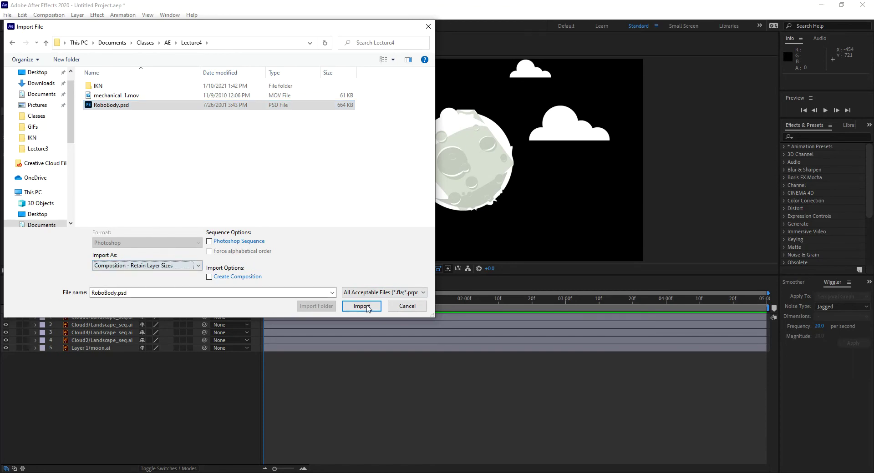
pyautogui.click(368, 308)
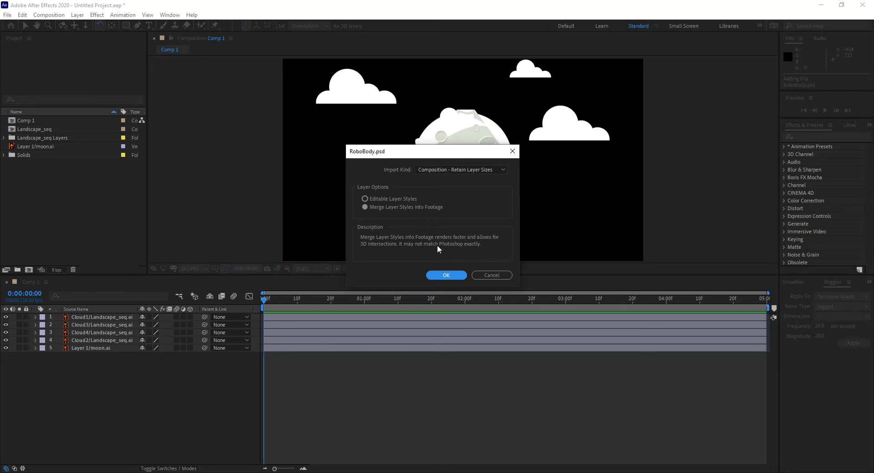
pyautogui.click(447, 275)
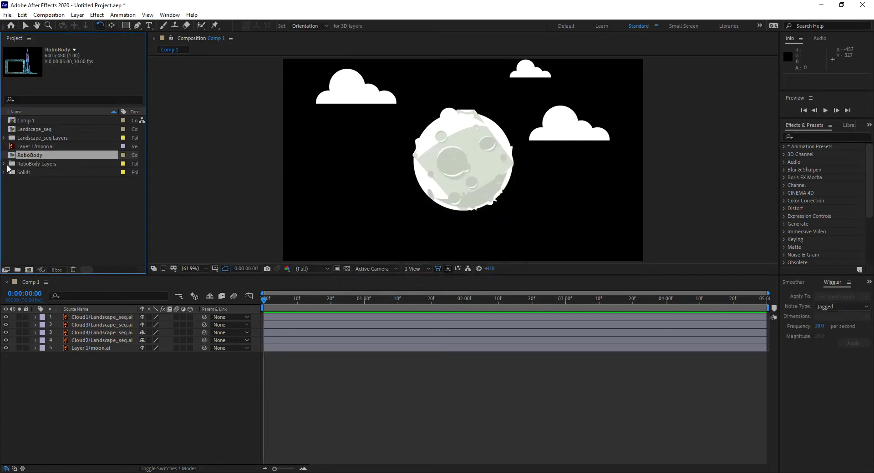
# Step: Open the imported RoboBody composition in the timeline
pyautogui.click(4, 164)
pyautogui.click(4, 164)
pyautogui.doubleClick(12, 156)
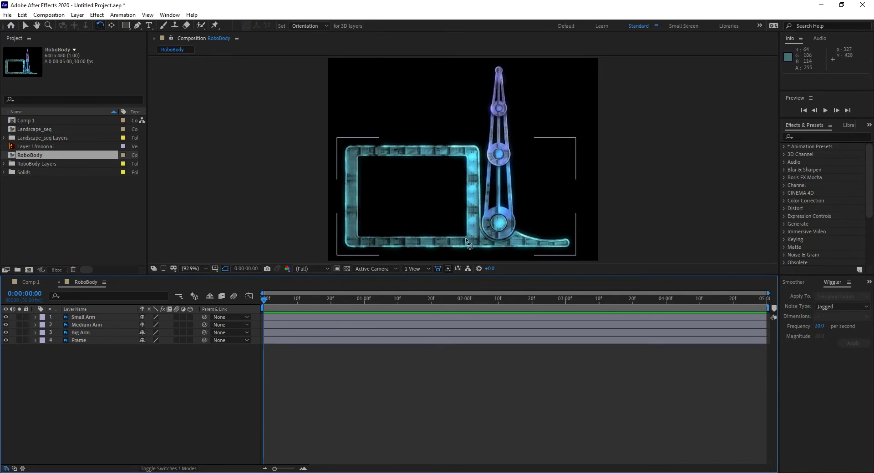
# Step: Select the Frame, Big Arm, Medium Arm and Small Arm layers one by one to identify each robot part
pyautogui.click(93, 341)
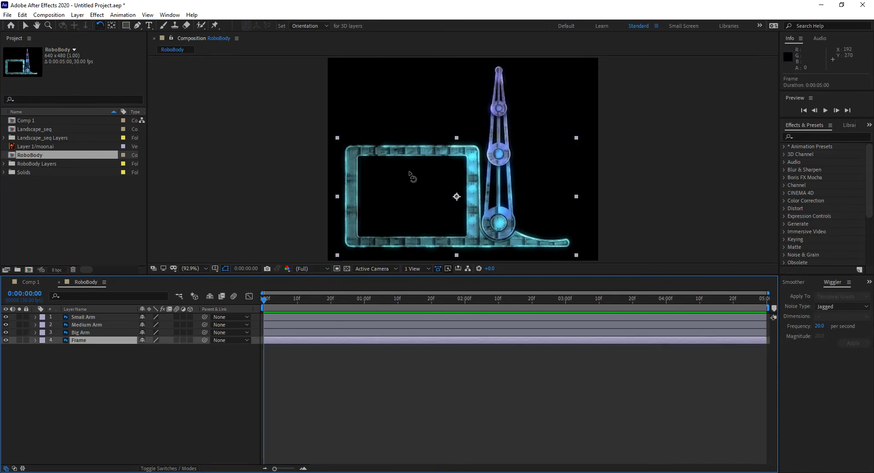
pyautogui.click(102, 335)
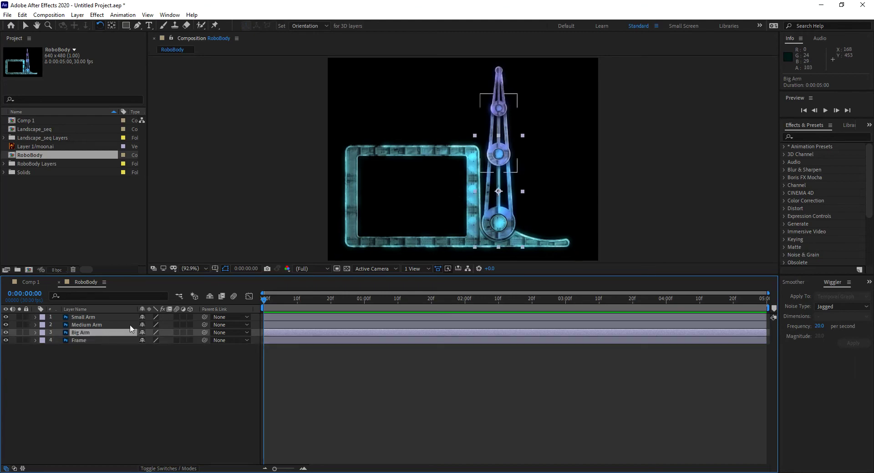
pyautogui.click(95, 325)
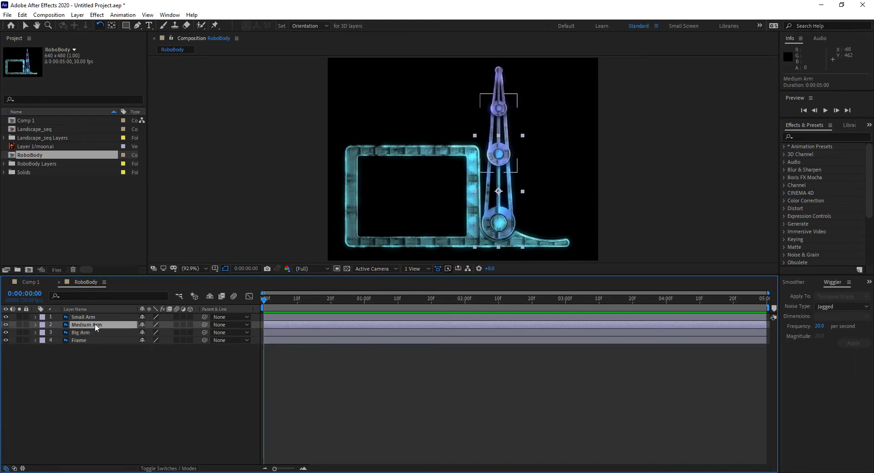
pyautogui.click(88, 317)
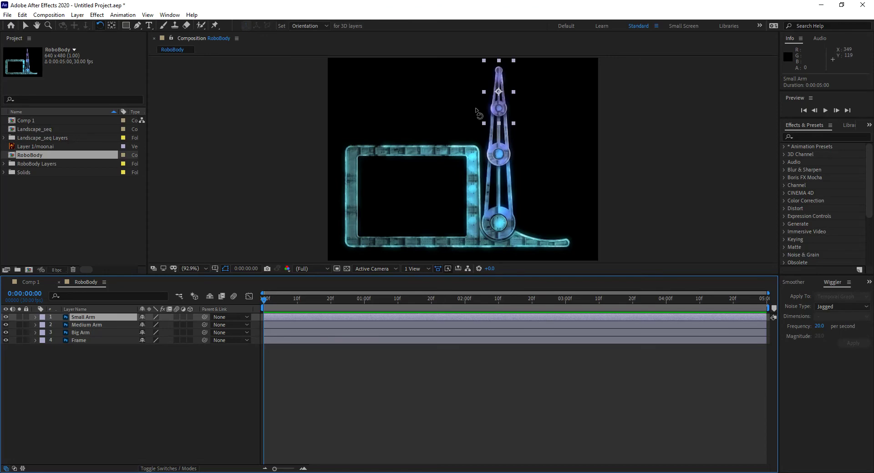
# Step: Move the anchor points of Small Arm, Medium Arm and Big Arm to the joint at each arm's lower end
pyautogui.click(112, 26)
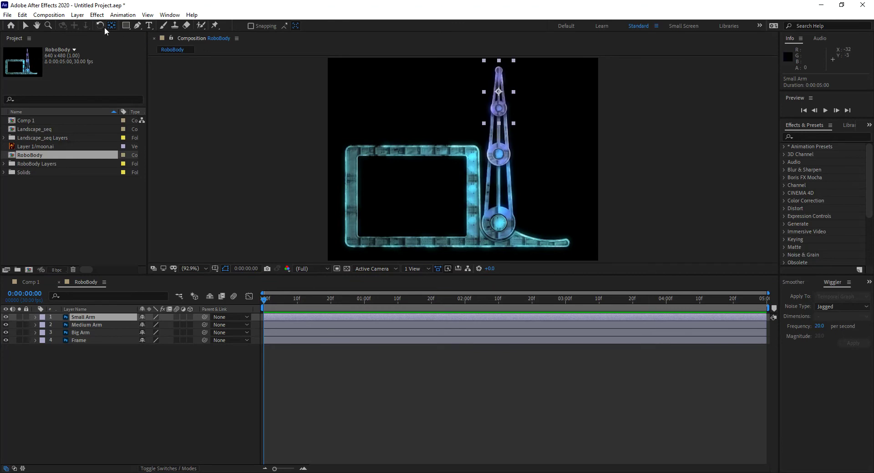
pyautogui.moveTo(498, 91); pyautogui.dragTo(501, 108)
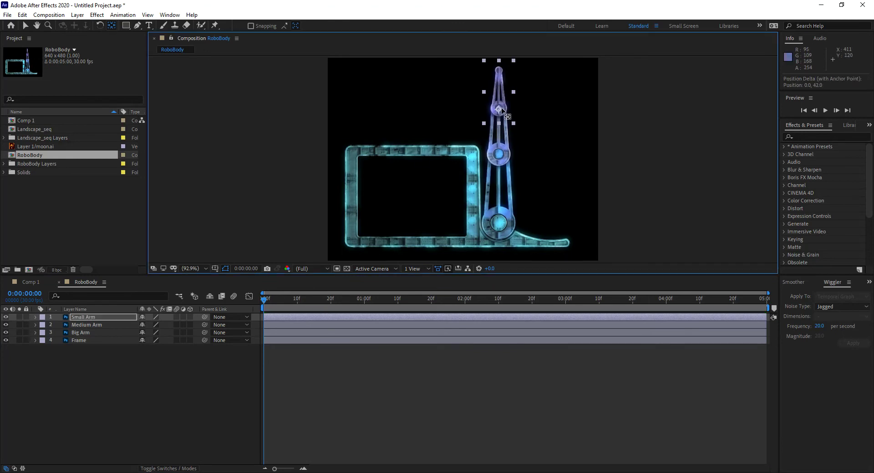
pyautogui.click(502, 144)
pyautogui.moveTo(499, 133); pyautogui.dragTo(498, 154)
pyautogui.click(507, 211)
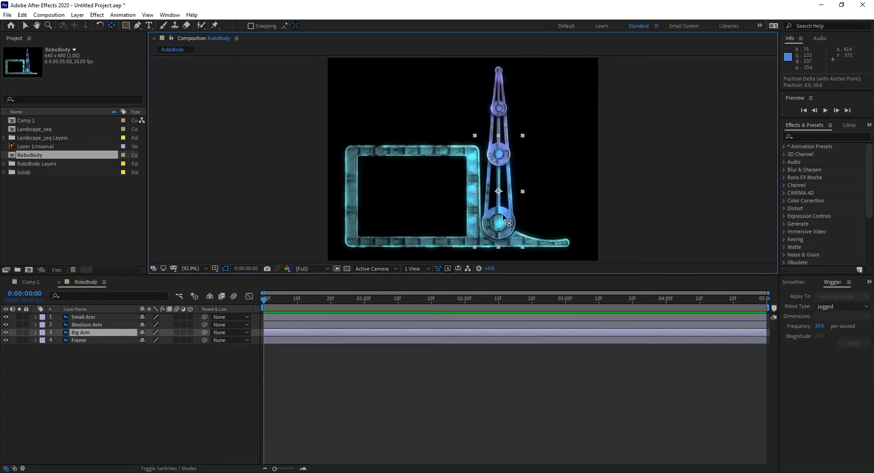
pyautogui.moveTo(498, 192); pyautogui.dragTo(503, 223)
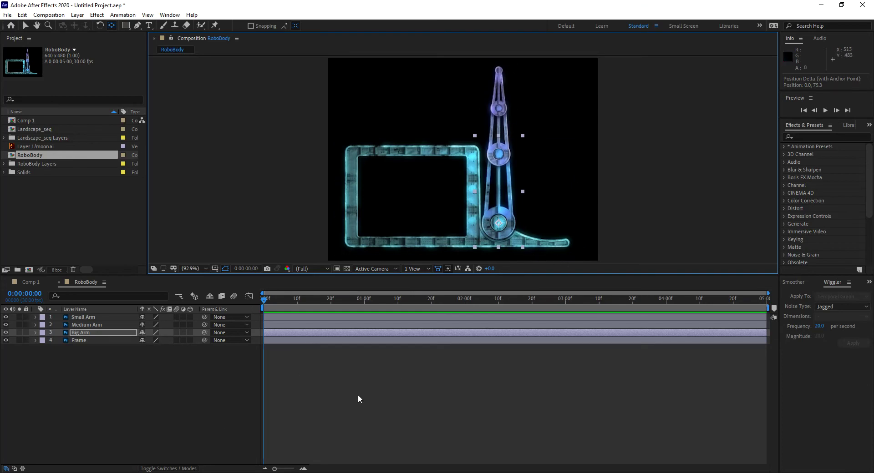
# Step: Go through the Frame, Big Arm, Medium Arm and Small Arm layers to review which part should follow which
pyautogui.click(83, 341)
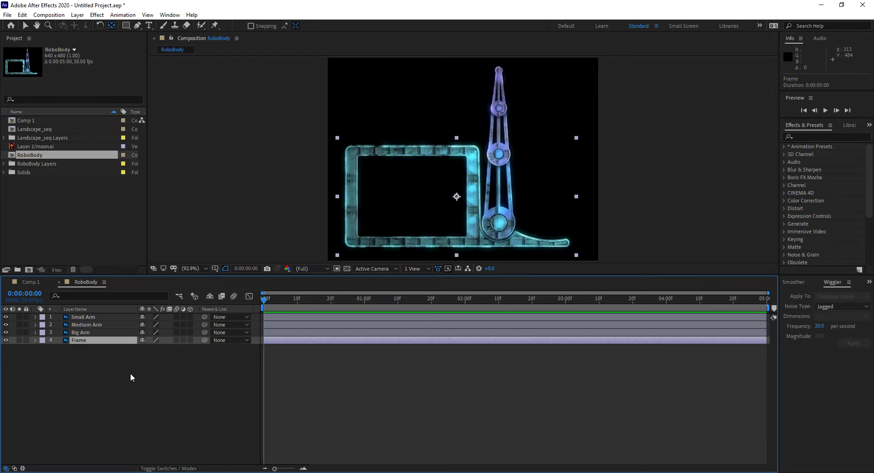
pyautogui.click(83, 333)
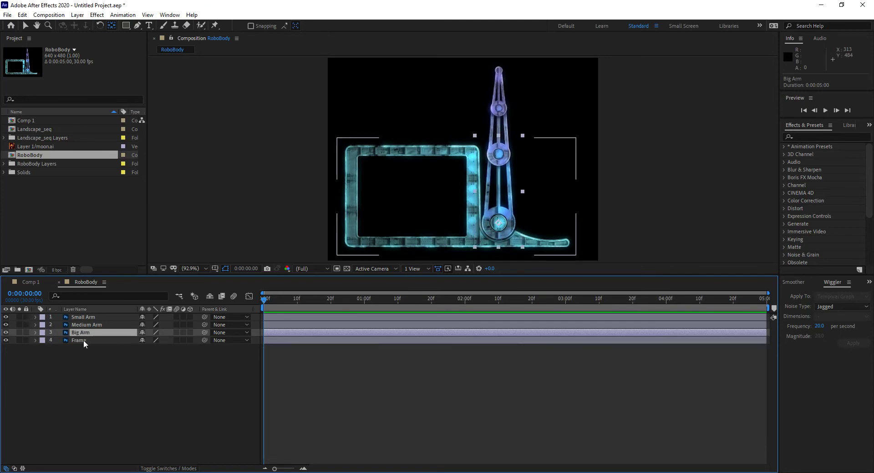
pyautogui.click(83, 340)
pyautogui.click(91, 325)
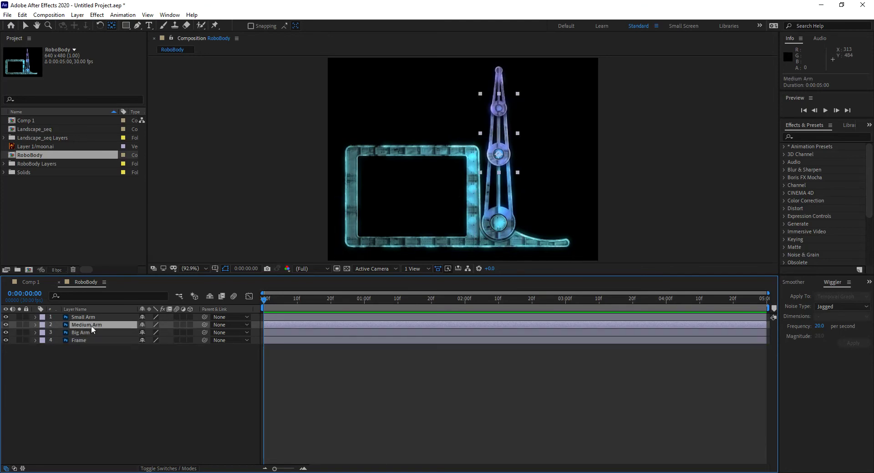
pyautogui.click(88, 331)
pyautogui.click(91, 317)
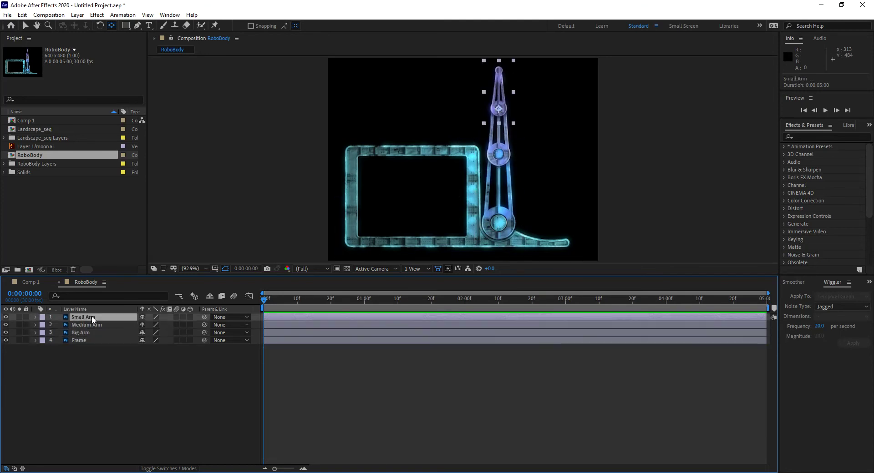
pyautogui.click(90, 324)
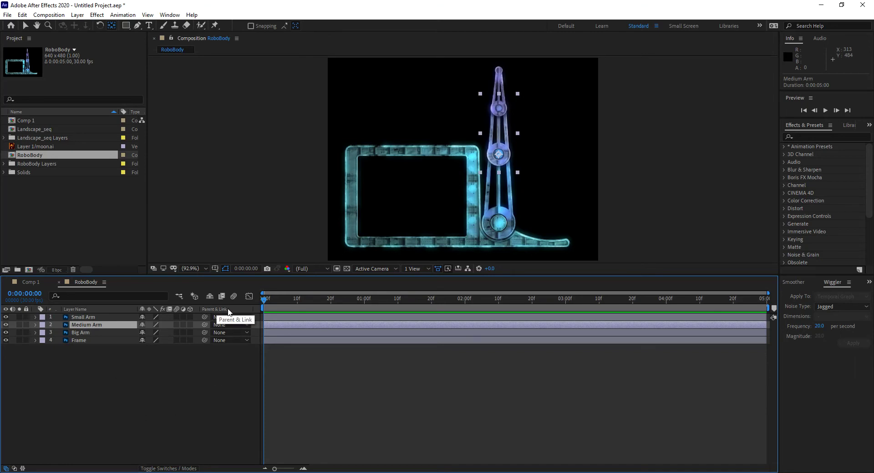
# Step: Hide the Parent & Link column in the timeline and show it again
pyautogui.rightClick(258, 313)
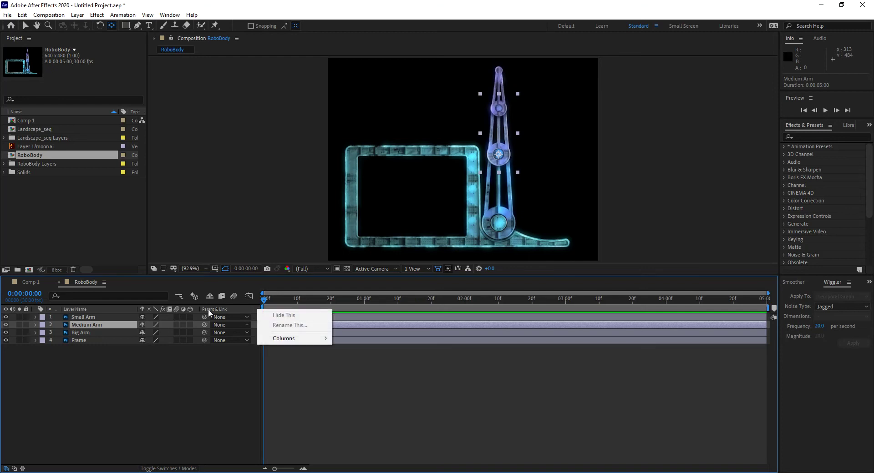
pyautogui.rightClick(121, 308)
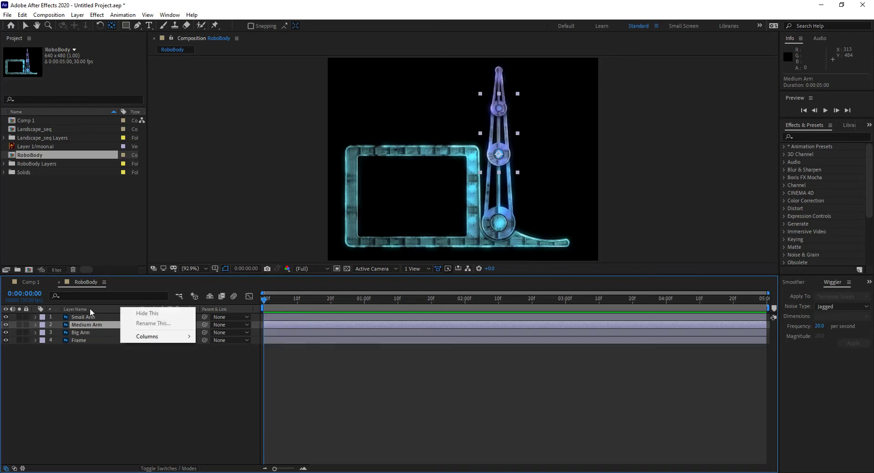
pyautogui.click(75, 361)
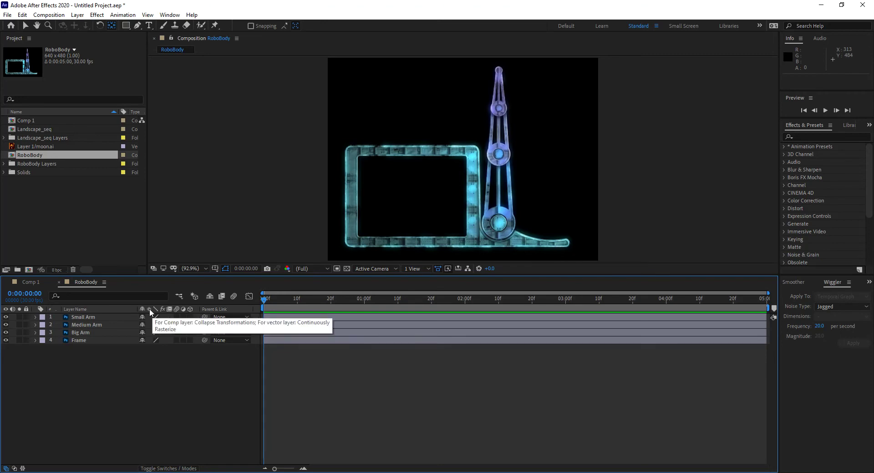
pyautogui.rightClick(235, 310)
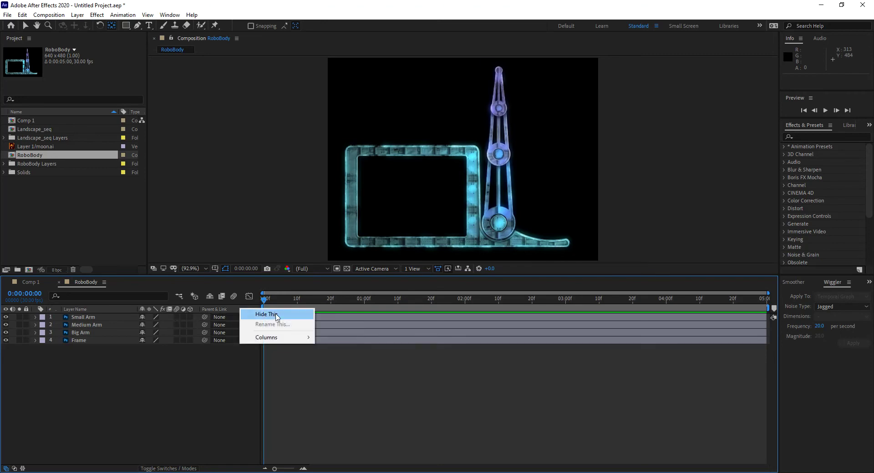
pyautogui.moveTo(280, 338)
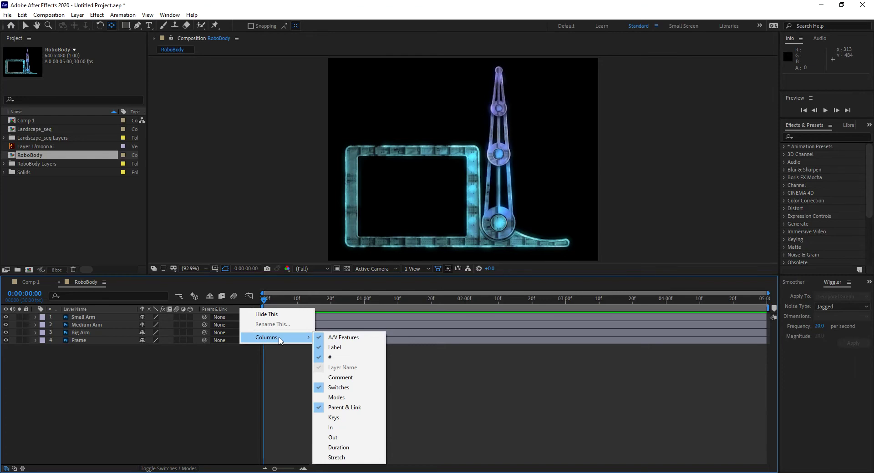
pyautogui.click(345, 407)
pyautogui.rightClick(202, 310)
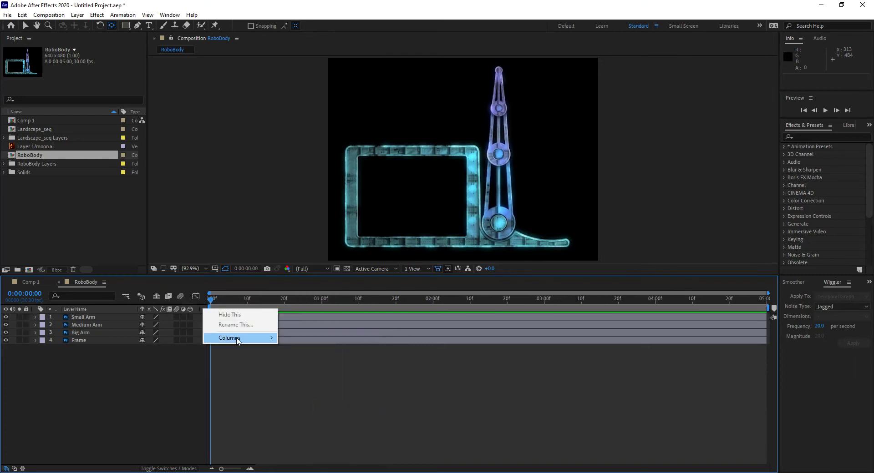
pyautogui.moveTo(258, 338)
pyautogui.click(317, 409)
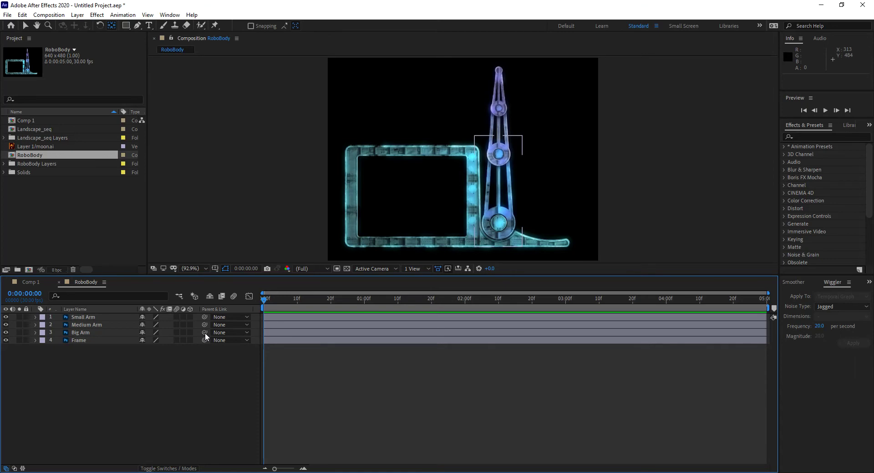
# Step: Parent the Big Arm layer to Frame and check the link with a trial move of the frame, undoing that move
pyautogui.moveTo(204, 333); pyautogui.dragTo(86, 341)
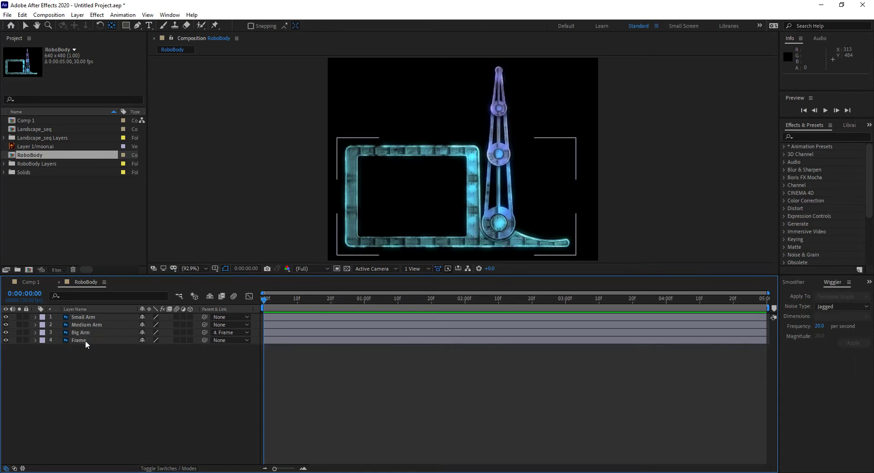
pyautogui.click(364, 246)
pyautogui.click(298, 204)
pyautogui.click(26, 25)
pyautogui.click(381, 241)
pyautogui.moveTo(395, 246); pyautogui.dragTo(388, 199)
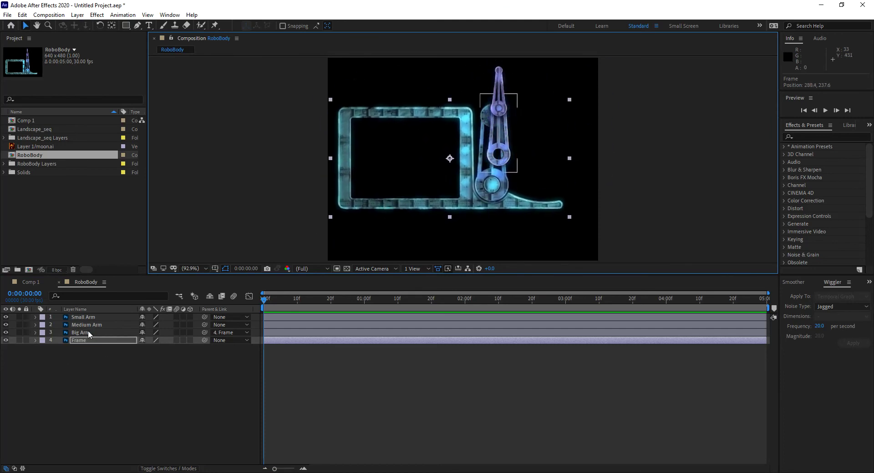
pyautogui.hotkey('ctrl', 'z')
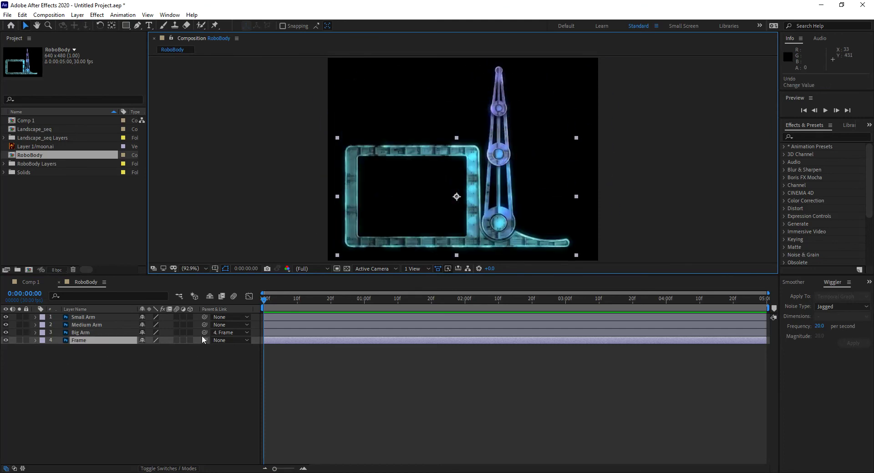
# Step: Parent the Medium Arm layer to Big Arm and check the chain with a trial move of the frame, undoing that move
pyautogui.click(84, 324)
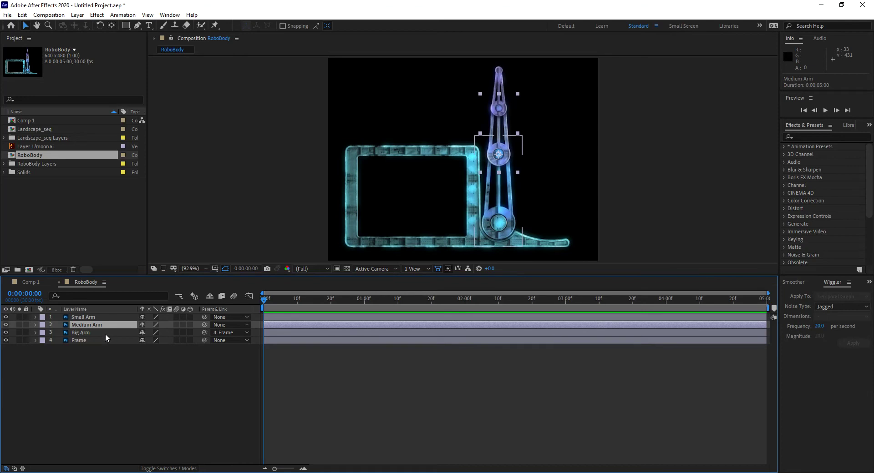
pyautogui.moveTo(203, 326); pyautogui.dragTo(84, 332)
pyautogui.click(89, 340)
pyautogui.moveTo(375, 241); pyautogui.dragTo(380, 224)
pyautogui.hotkey('ctrl', 'z')
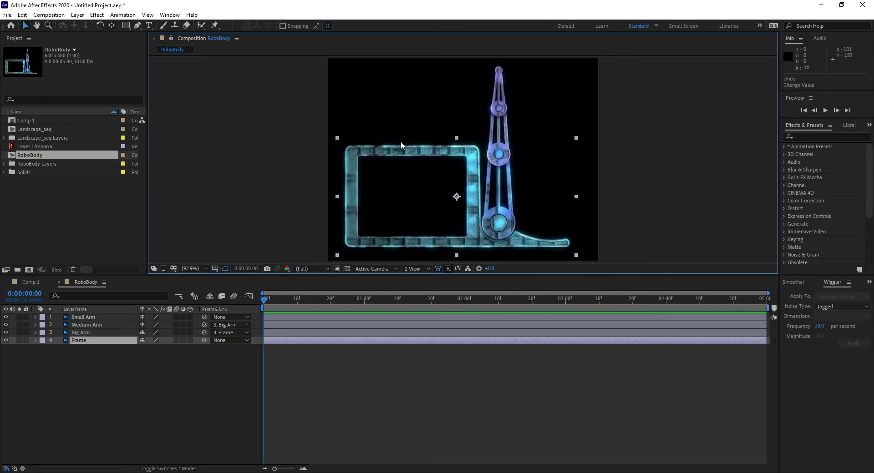
# Step: Parent the Small Arm layer to Medium Arm and check the full chain with a trial move of the frame, undoing that move
pyautogui.click(88, 317)
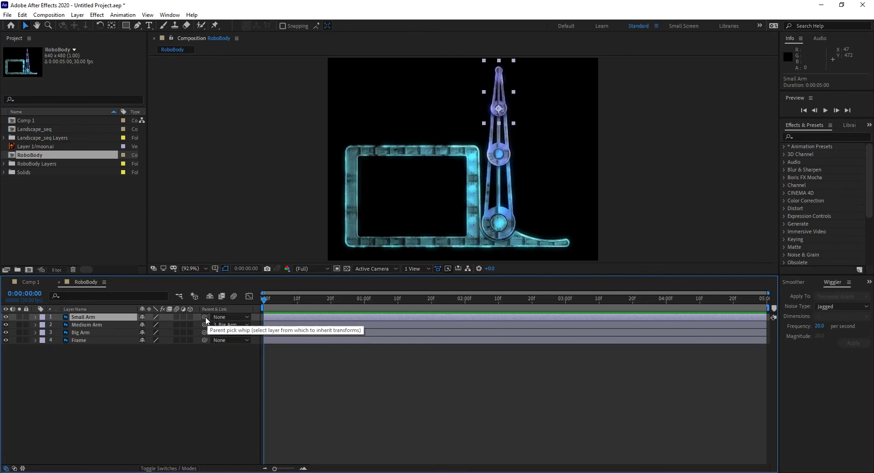
pyautogui.click(233, 318)
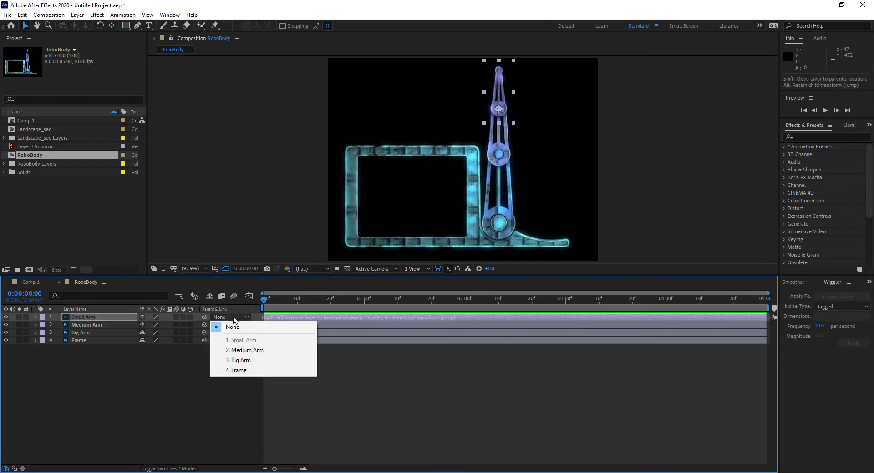
pyautogui.click(251, 350)
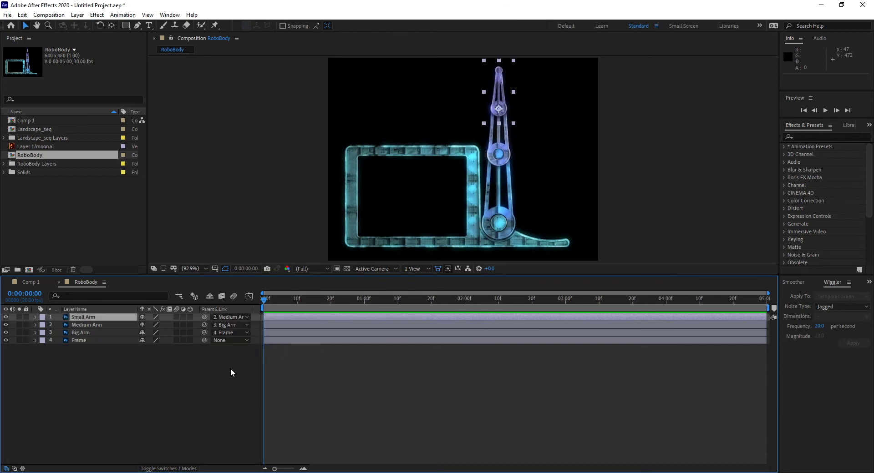
pyautogui.moveTo(354, 246)
pyautogui.mouseDown()
pyautogui.moveTo(380, 224)
pyautogui.moveTo(393, 231)
pyautogui.moveTo(378, 229)
pyautogui.moveTo(374, 248)
pyautogui.moveTo(361, 248)
pyautogui.moveTo(367, 237)
pyautogui.mouseUp()
pyautogui.hotkey('ctrl', 'z')
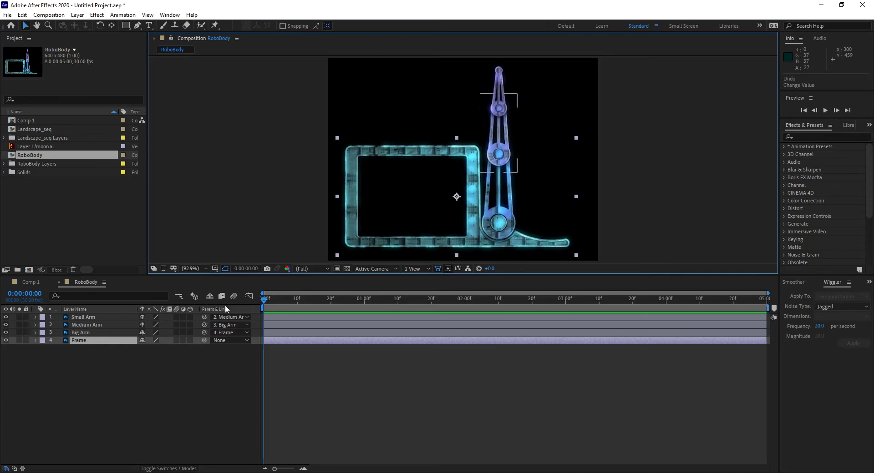
# Step: Reveal the Rotation property of the three arm layers and set the Big Arm's rotation to 45°
pyautogui.click(92, 333)
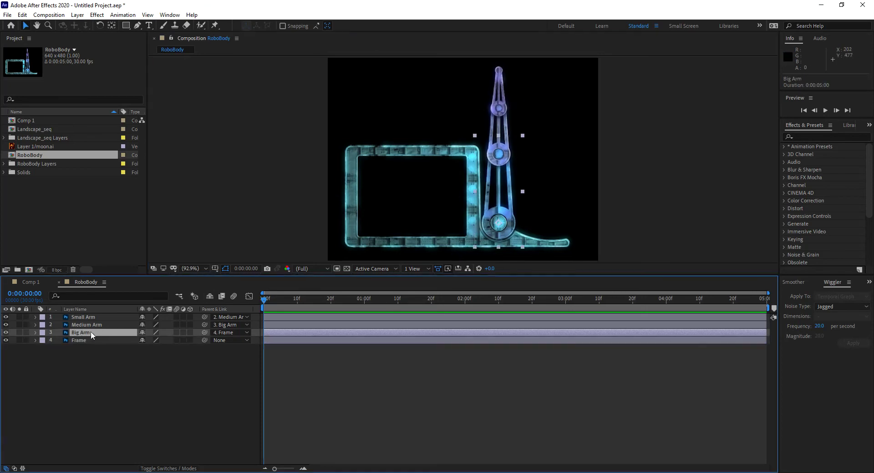
pyautogui.keyDown('shift'); pyautogui.click(90, 318); pyautogui.keyUp('shift')
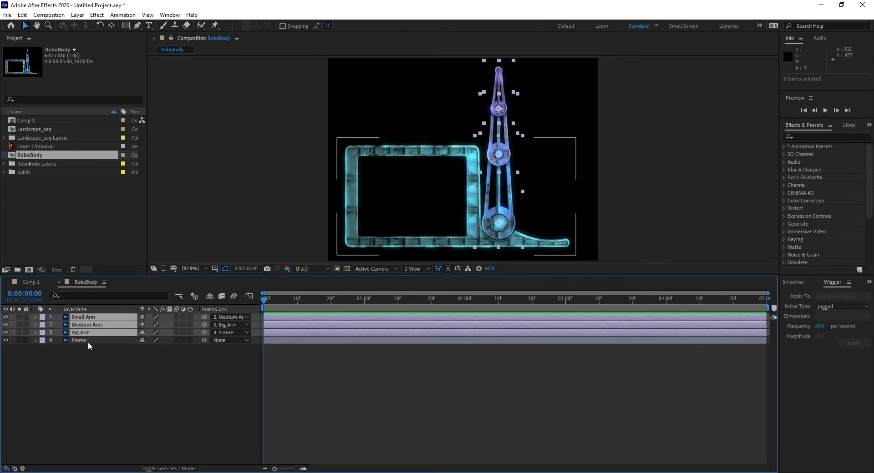
pyautogui.press('r')
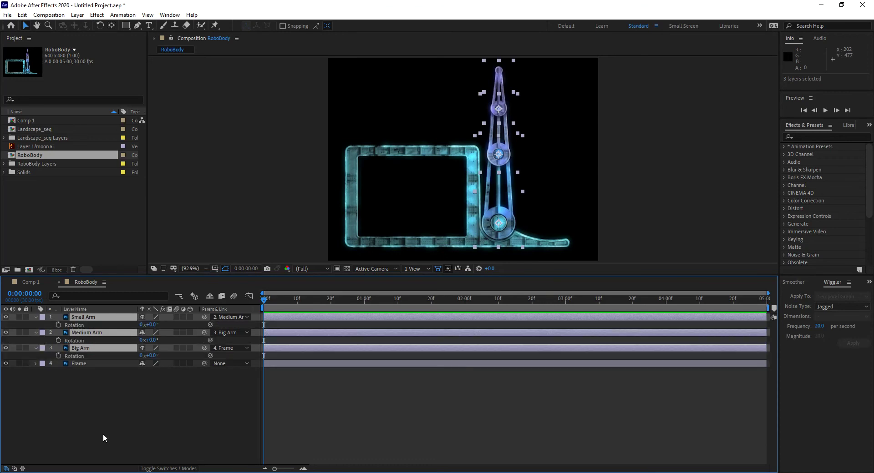
pyautogui.click(122, 406)
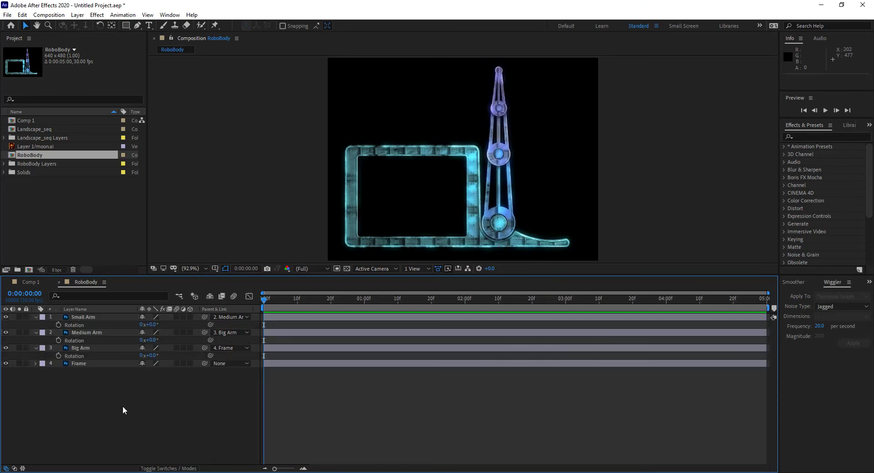
pyautogui.click(153, 355)
pyautogui.write('45')
pyautogui.press('Return')
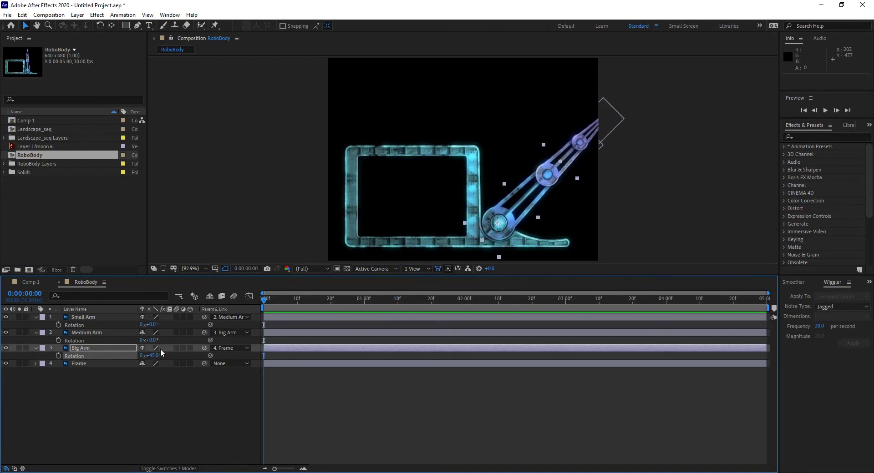
# Step: Fold the arm by setting the Medium Arm's rotation to -180° and the Small Arm's rotation to 180°
pyautogui.click(88, 335)
pyautogui.click(153, 340)
pyautogui.write('-180')
pyautogui.press('Return')
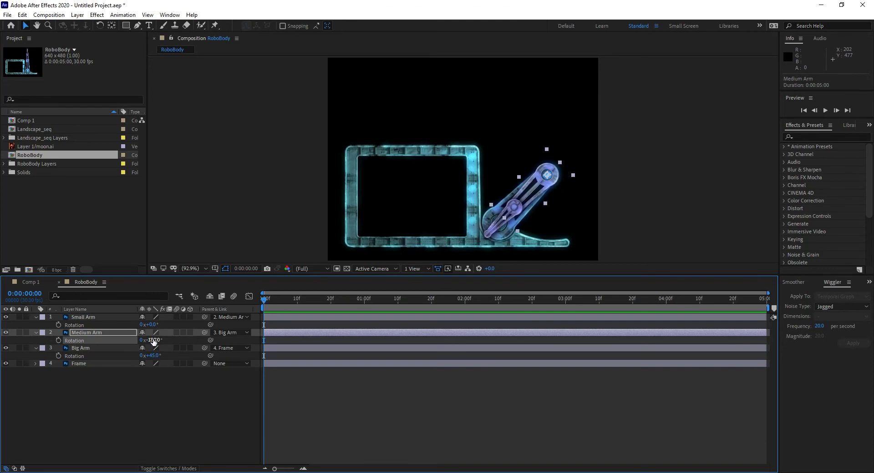
pyautogui.click(87, 318)
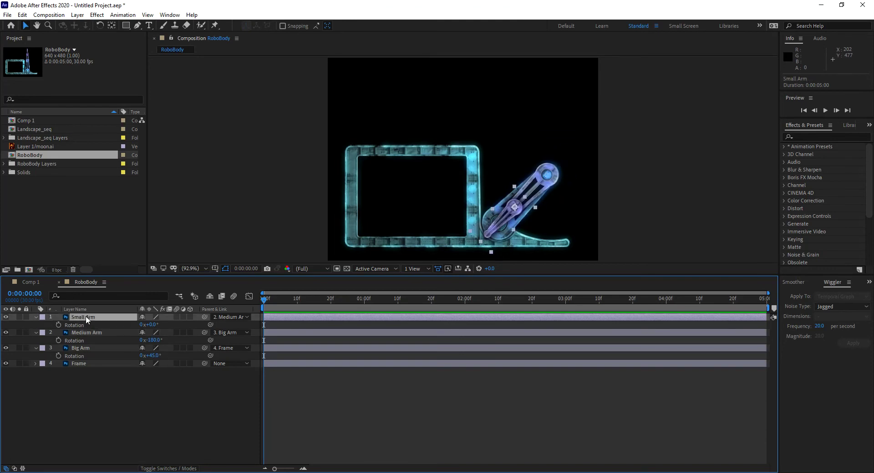
pyautogui.click(151, 324)
pyautogui.write('180')
pyautogui.press('Return')
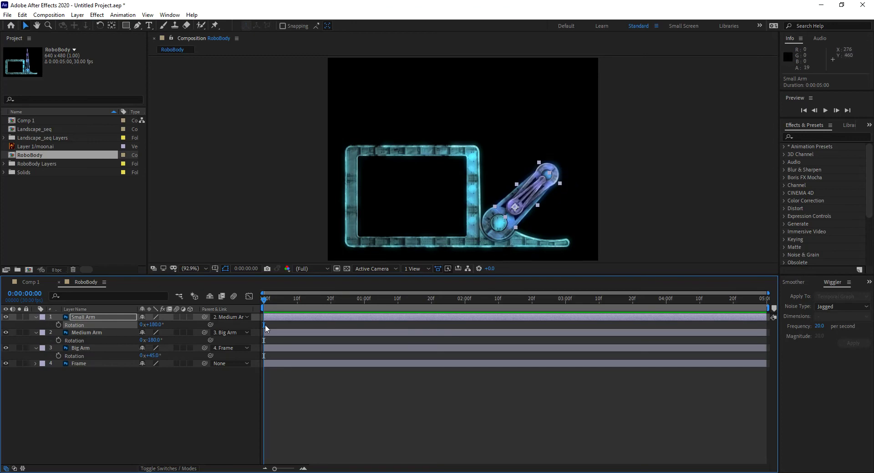
# Step: Keyframe the rotation of all three arms at 0 seconds, set them to 0° at 2 seconds, and scrub through the unfolding
pyautogui.click(58, 325)
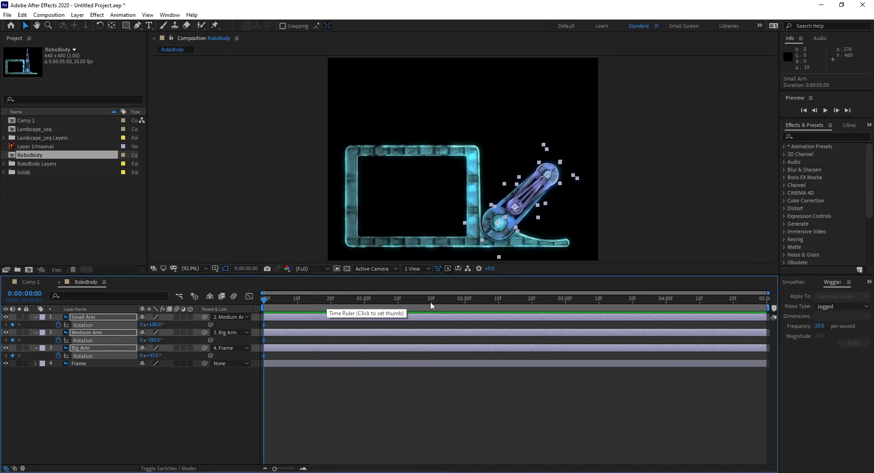
pyautogui.click(464, 302)
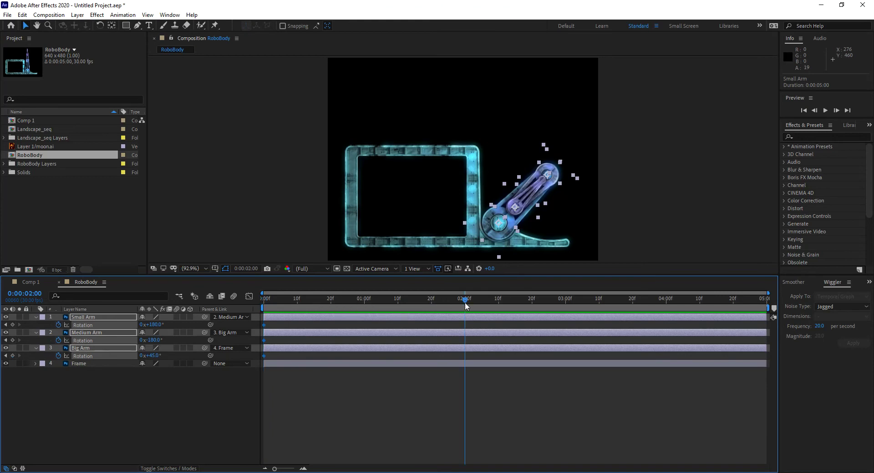
pyautogui.click(155, 355)
pyautogui.write('0')
pyautogui.press('Return')
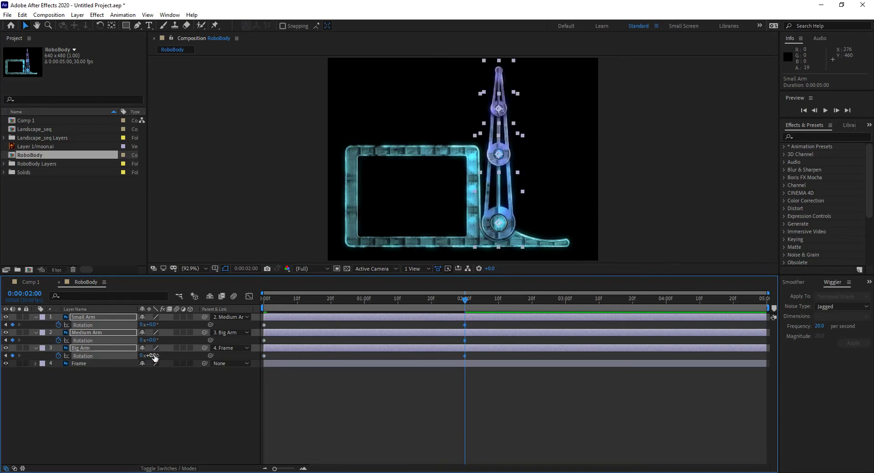
pyautogui.moveTo(273, 301); pyautogui.dragTo(229, 319)
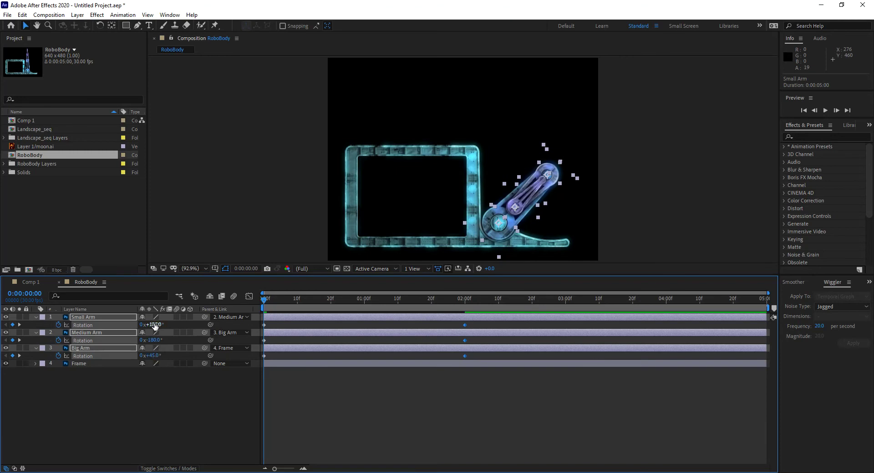
pyautogui.moveTo(265, 299); pyautogui.dragTo(213, 296)
# Step: Keyframe the Frame layer's position at 0 seconds, move it horizontally to about 444, 328 at 2 seconds, and scrub through the animation
pyautogui.click(85, 362)
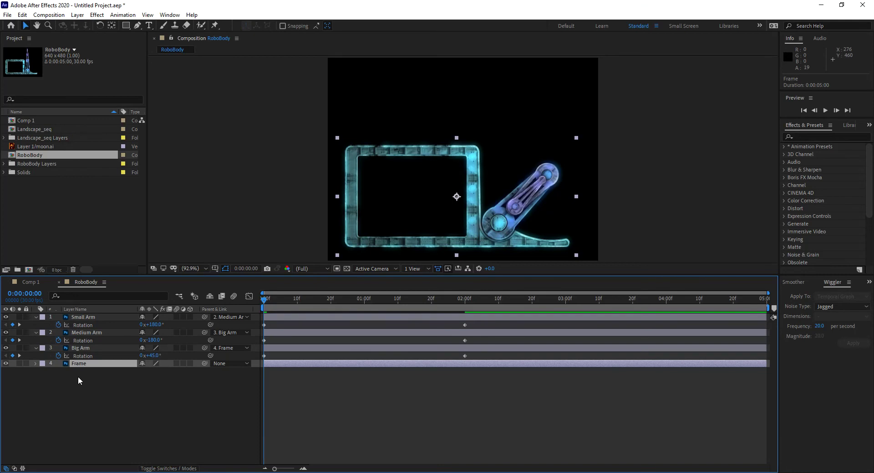
pyautogui.press('p')
pyautogui.click(58, 372)
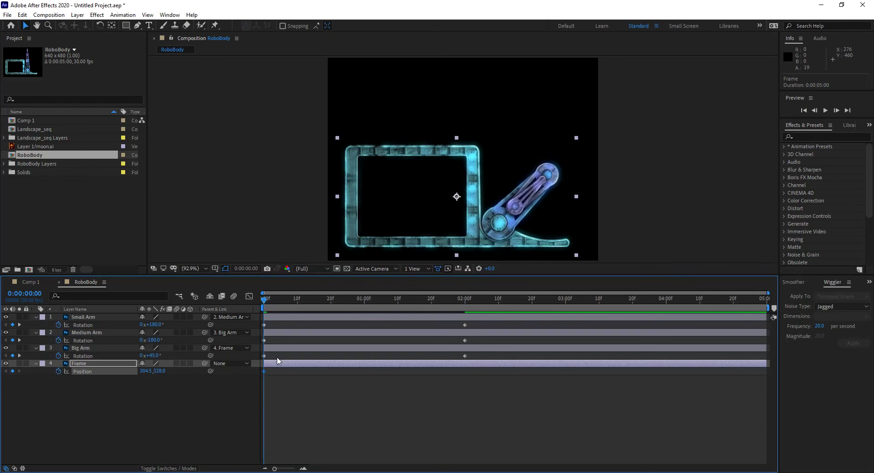
pyautogui.click(465, 299)
pyautogui.moveTo(397, 248); pyautogui.dragTo(435, 254)
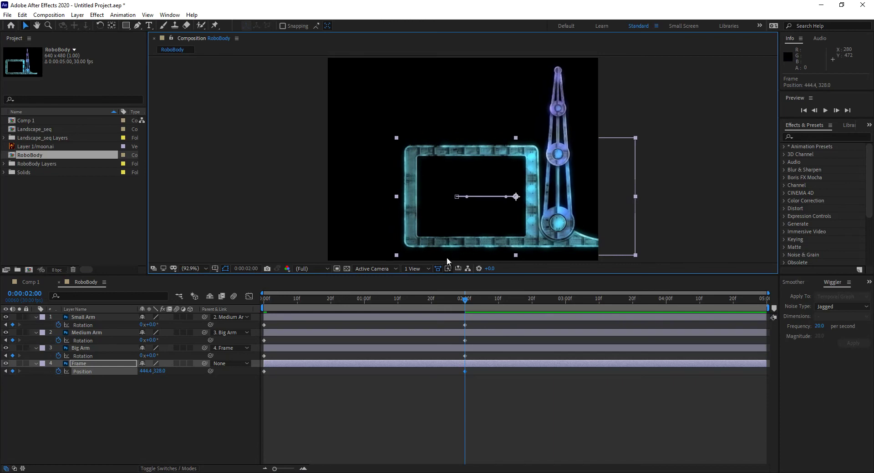
pyautogui.moveTo(455, 301); pyautogui.dragTo(369, 323)
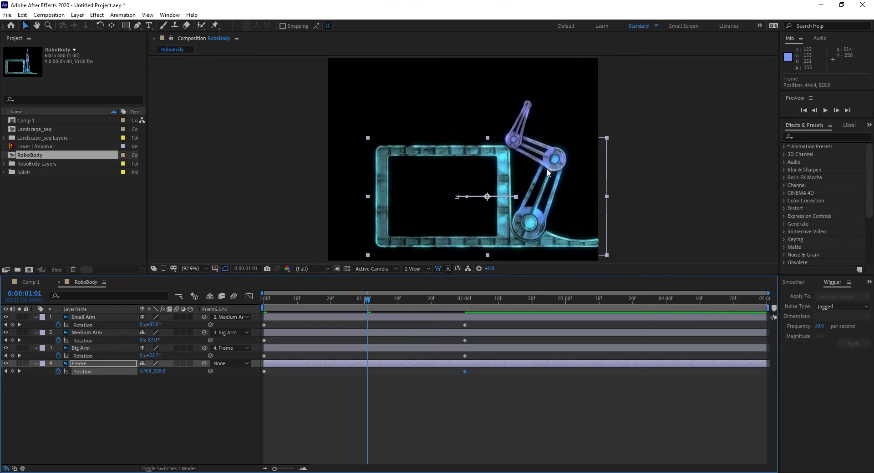
pyautogui.moveTo(393, 296); pyautogui.dragTo(258, 320)
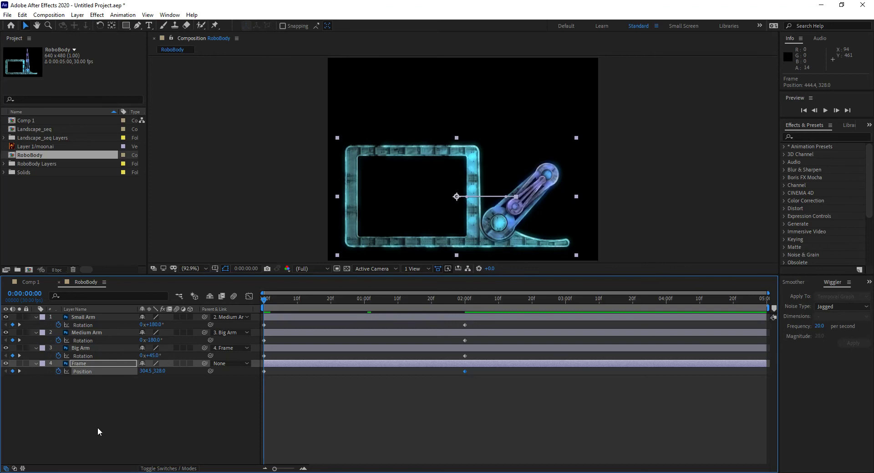
# Step: Switch to the Comp 1 composition and add a new null object layer
pyautogui.click(32, 282)
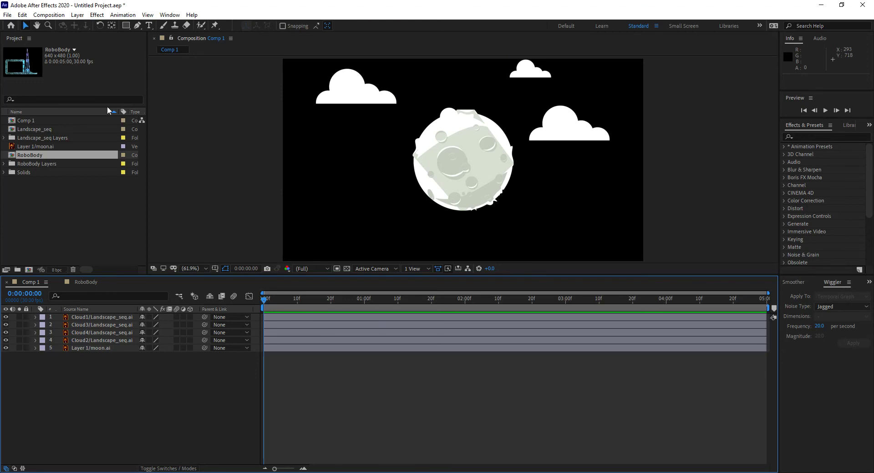
pyautogui.click(78, 16)
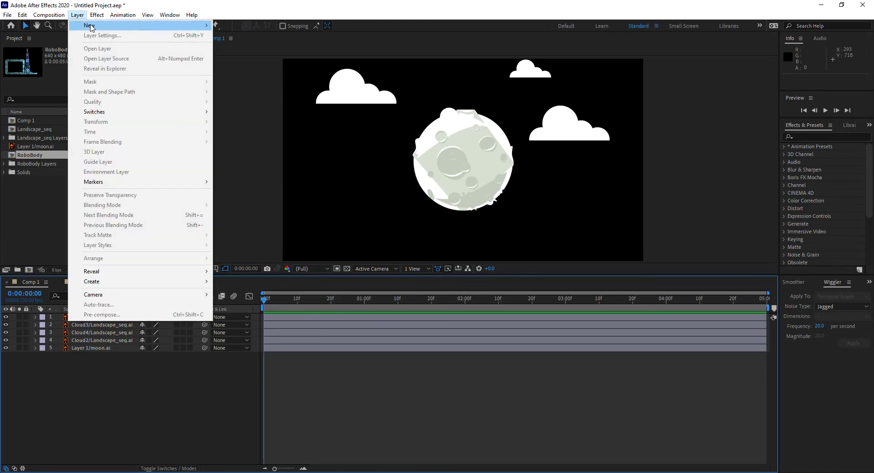
pyautogui.moveTo(94, 26)
pyautogui.click(292, 68)
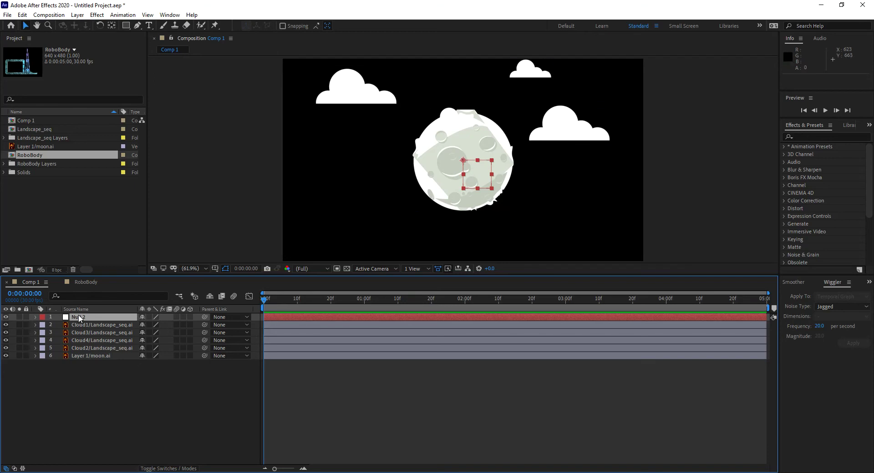
# Step: Reveal the Rotation of the moon and null layers, look over Cloud1's linkable transform properties, and link the moon's rotation to the null's rotation
pyautogui.click(106, 355)
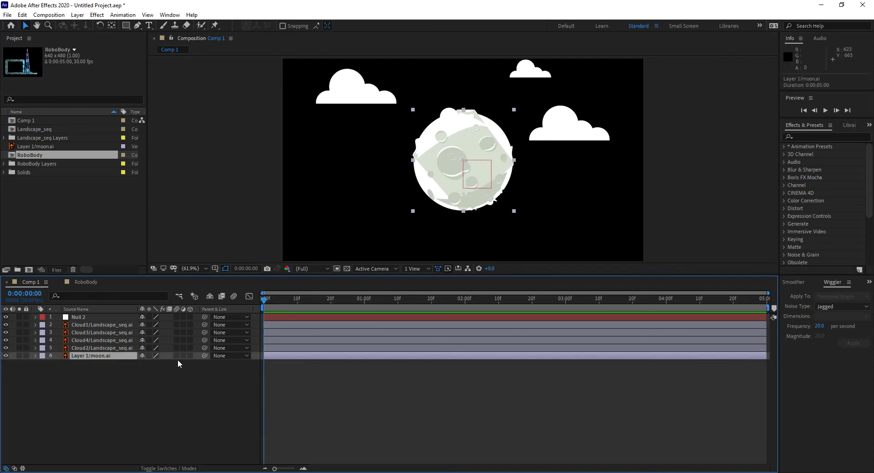
pyautogui.press('r')
pyautogui.click(82, 318)
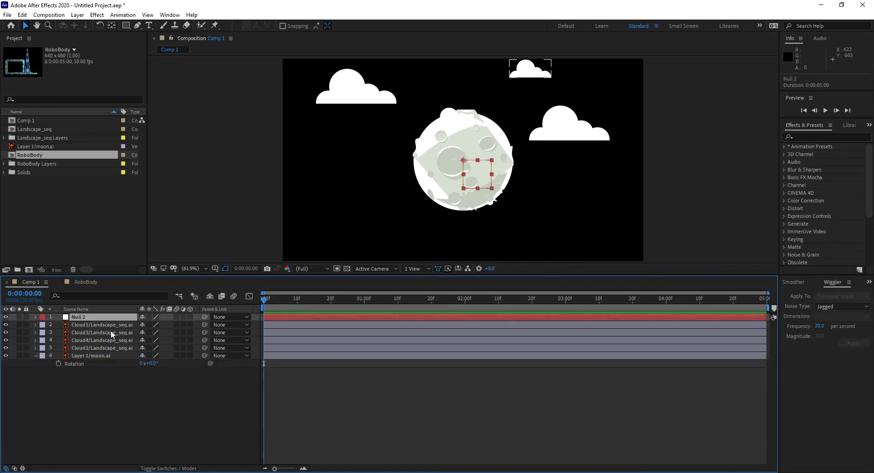
pyautogui.press('r')
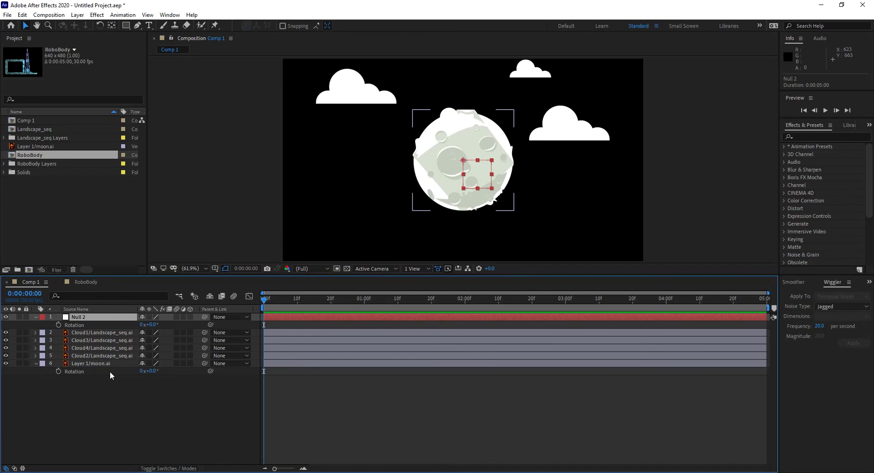
pyautogui.click(35, 333)
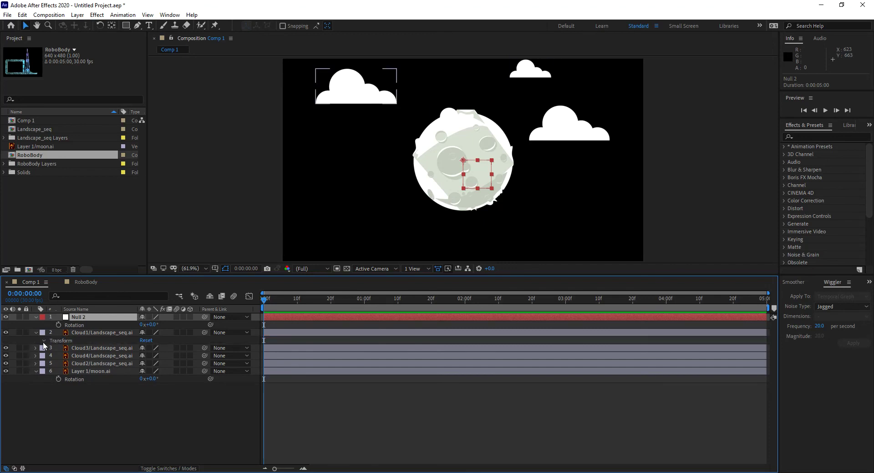
pyautogui.click(43, 340)
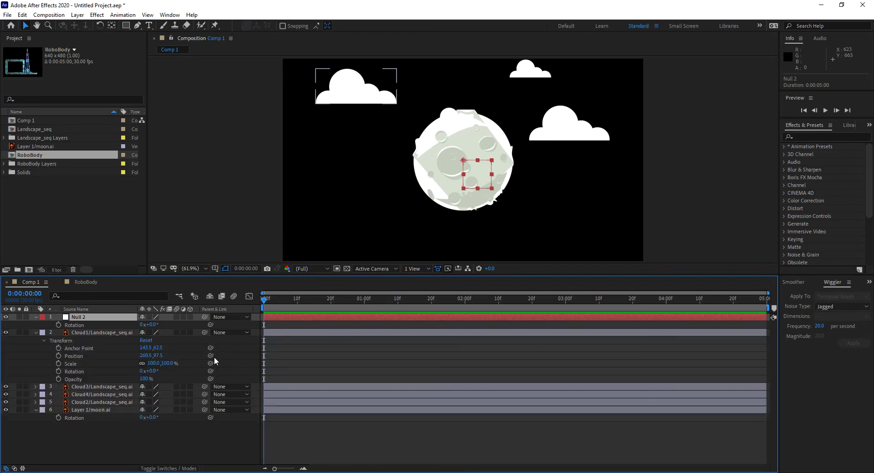
pyautogui.click(35, 332)
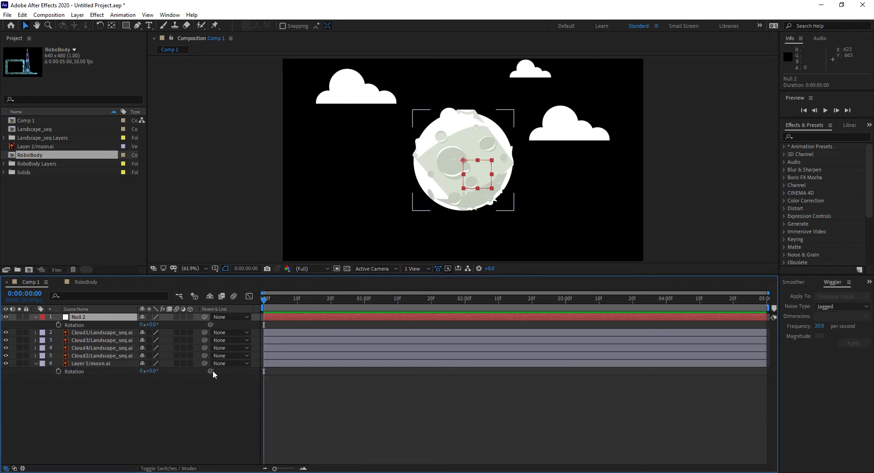
pyautogui.moveTo(211, 372); pyautogui.dragTo(74, 326)
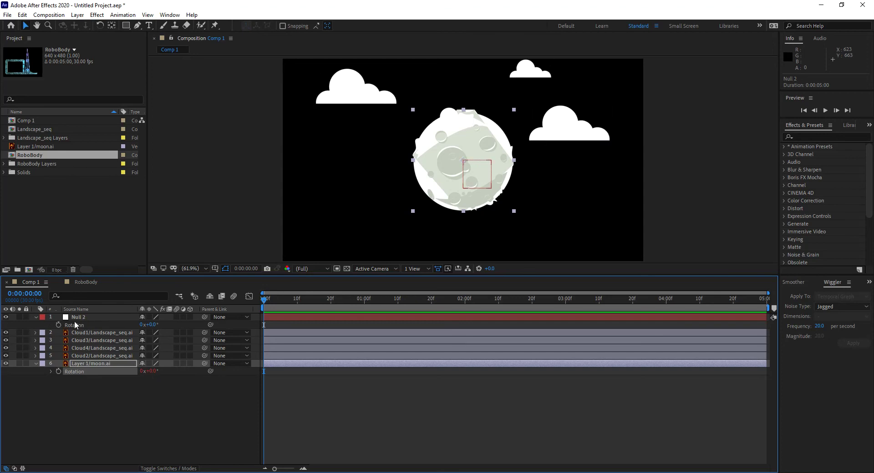
# Step: Keyframe the null's rotation at 0 seconds, set it to 2 full revolutions at 2 seconds, and scrub to check the linked moon
pyautogui.click(58, 325)
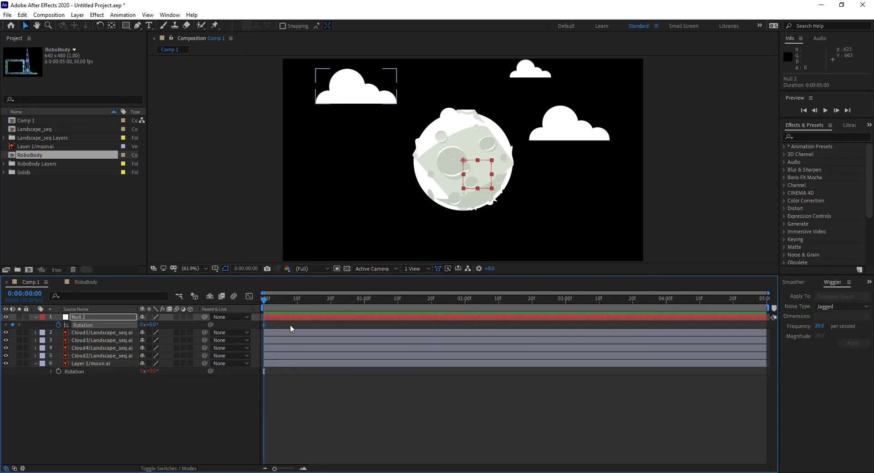
pyautogui.click(465, 299)
pyautogui.click(142, 324)
pyautogui.write('2')
pyautogui.press('Return')
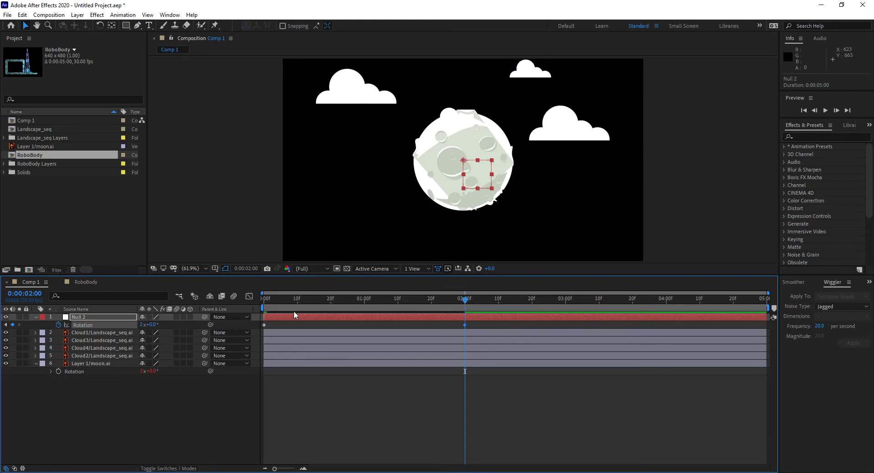
pyautogui.click(275, 301)
pyautogui.moveTo(274, 301); pyautogui.dragTo(201, 348)
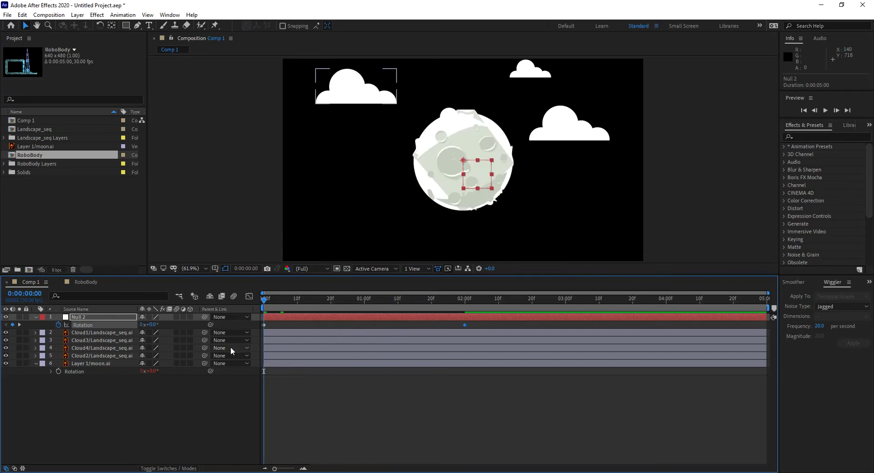
pyautogui.click(85, 318)
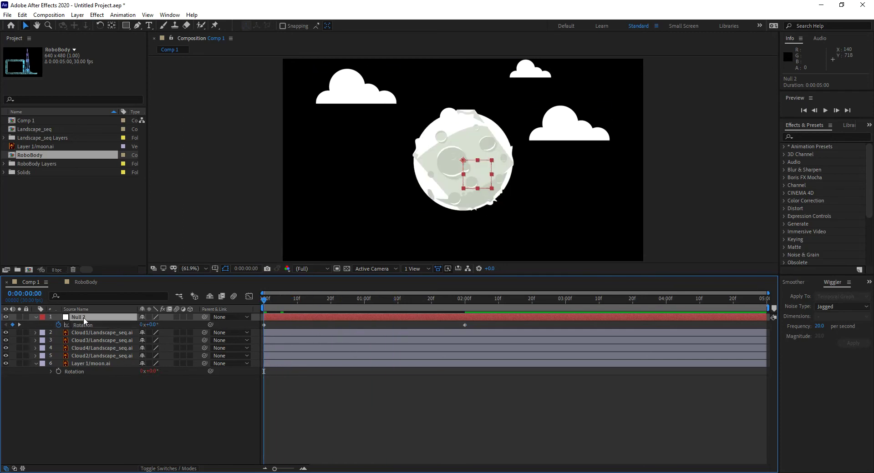
# Step: Keyframe the null's position at 0 seconds, move it horizontally to about 1150, 360 at 3 seconds, and scrub through the animation
pyautogui.press('p')
pyautogui.click(59, 325)
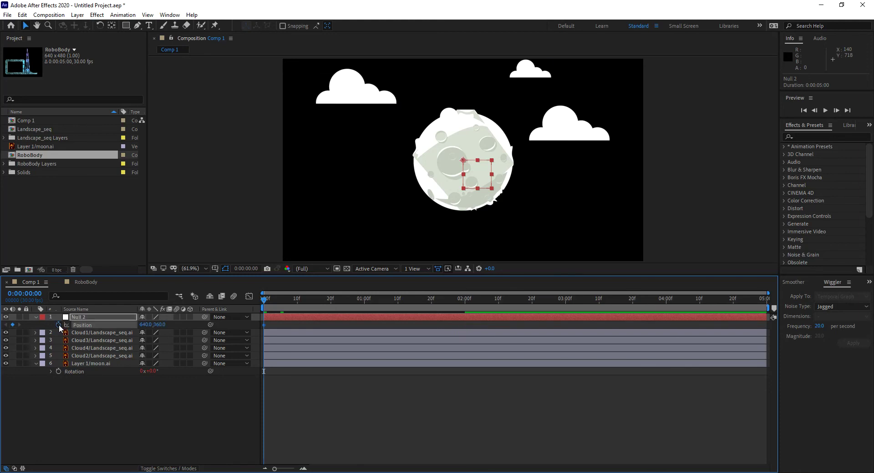
pyautogui.moveTo(349, 301); pyautogui.dragTo(568, 310)
pyautogui.moveTo(488, 187); pyautogui.dragTo(631, 191)
pyautogui.moveTo(569, 298); pyautogui.dragTo(181, 321)
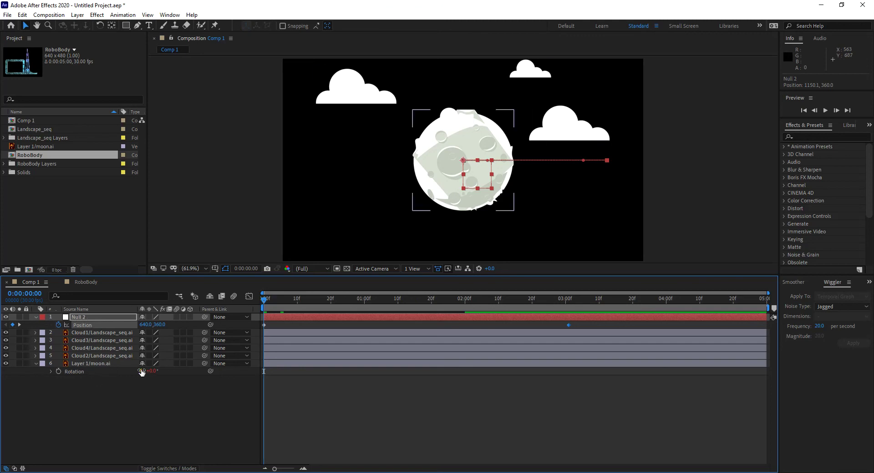
pyautogui.moveTo(295, 304); pyautogui.dragTo(228, 298)
# Step: Undo the null's position and rotation animation and the moon's rotation link, and reposition the unkeyed null at about 64, 576
pyautogui.hotkey('ctrl', 'z')
pyautogui.hotkey('ctrl', 'z')
pyautogui.hotkey('ctrl', 'z')
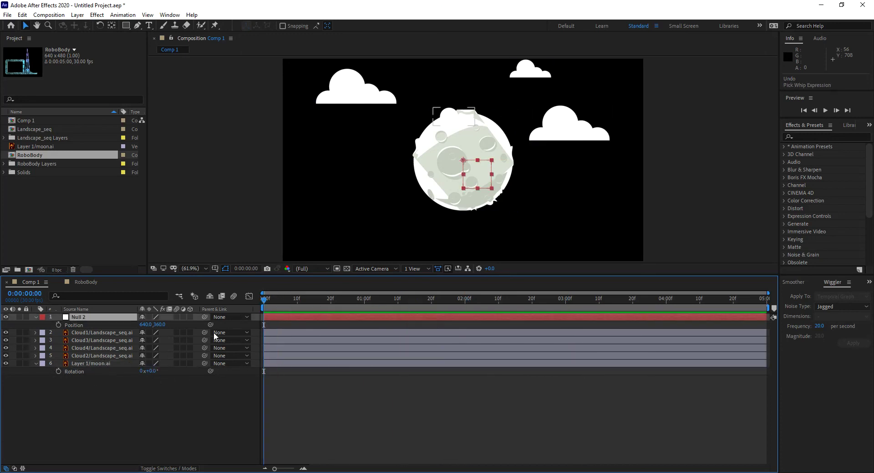
pyautogui.click(58, 325)
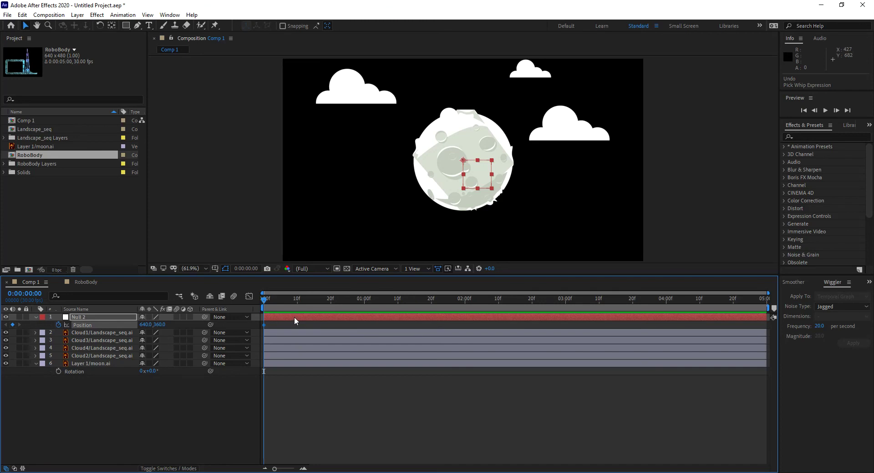
pyautogui.hotkey('ctrl', 'z')
pyautogui.moveTo(472, 182); pyautogui.dragTo(309, 243)
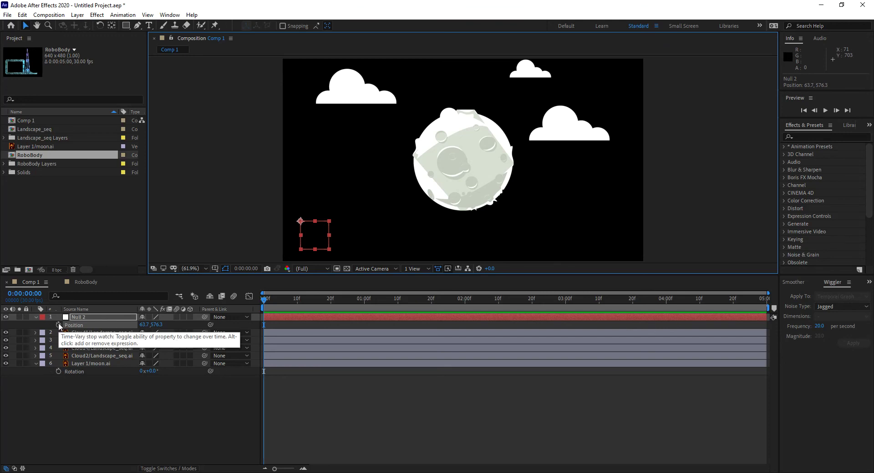
# Step: Keyframe the null's rotation at 0° at 0 seconds and set it to 180° at 1 second
pyautogui.press('r')
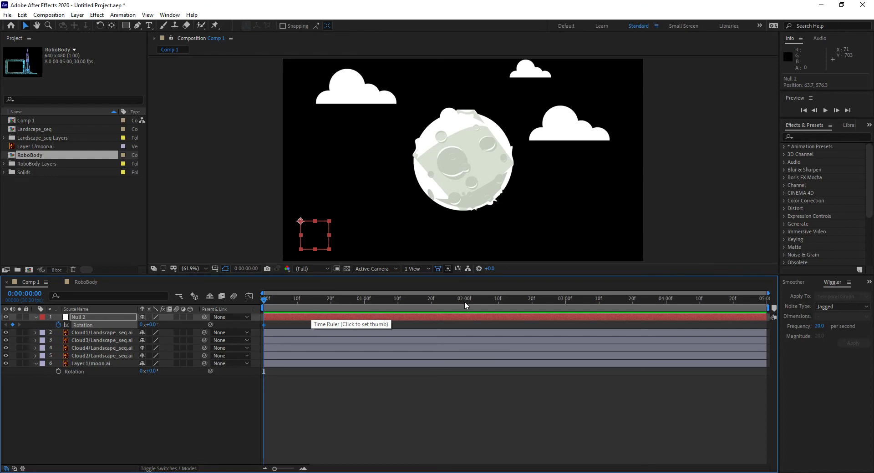
pyautogui.click(364, 300)
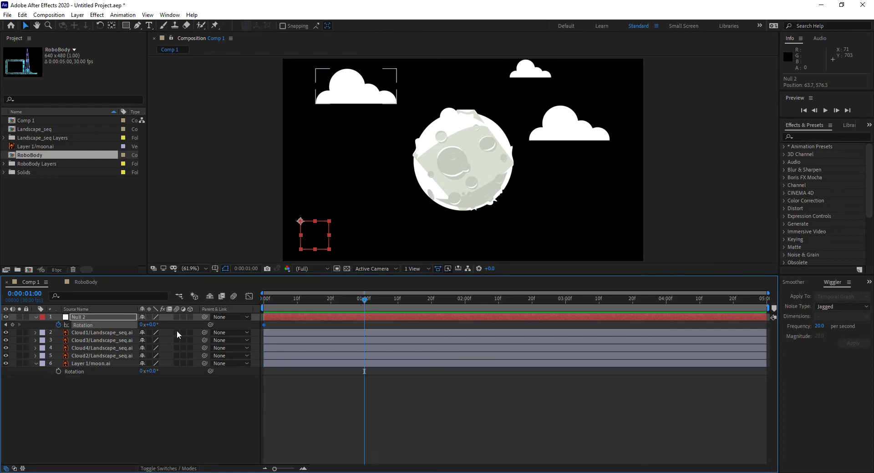
pyautogui.click(465, 299)
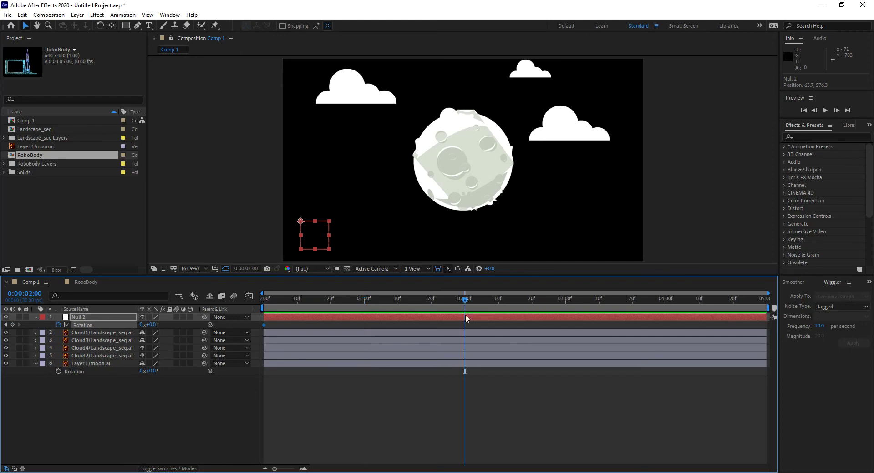
pyautogui.click(143, 325)
pyautogui.press('BackSpace')
pyautogui.click(364, 301)
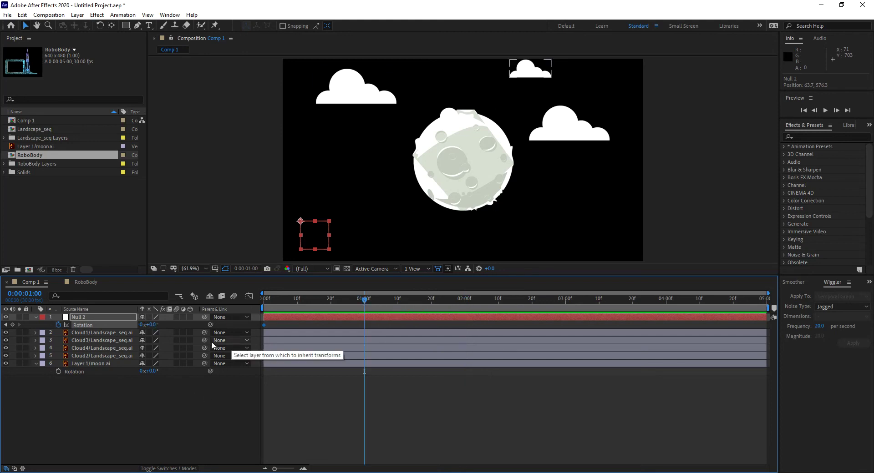
pyautogui.click(153, 325)
pyautogui.write('180')
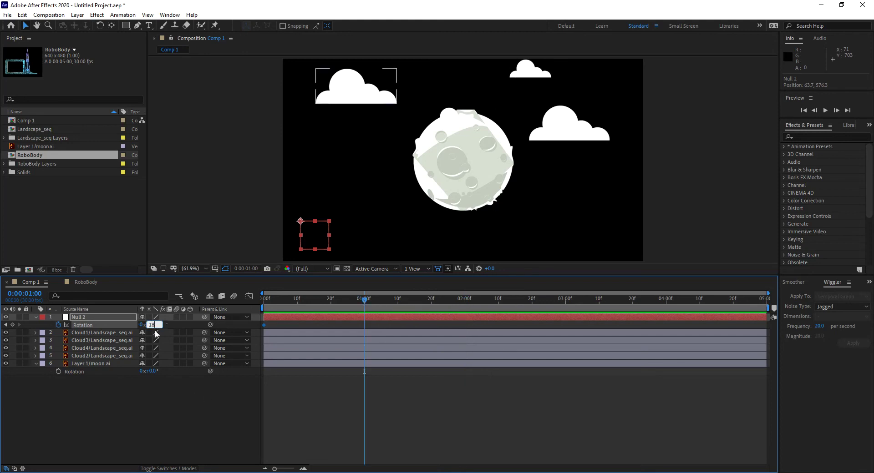
pyautogui.press('Return')
# Step: Copy the null's first rotation keyframe to 2 seconds
pyautogui.click(464, 301)
pyautogui.click(264, 325)
pyautogui.hotkey('ctrl', 'c')
pyautogui.hotkey('ctrl', 'v')
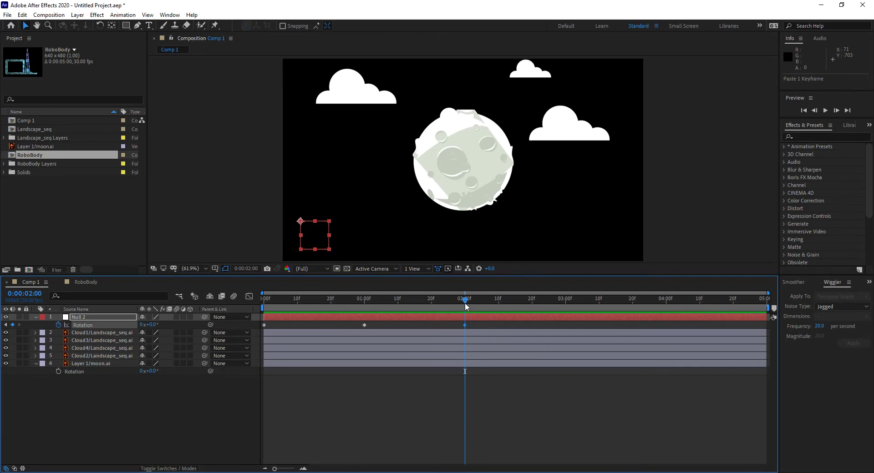
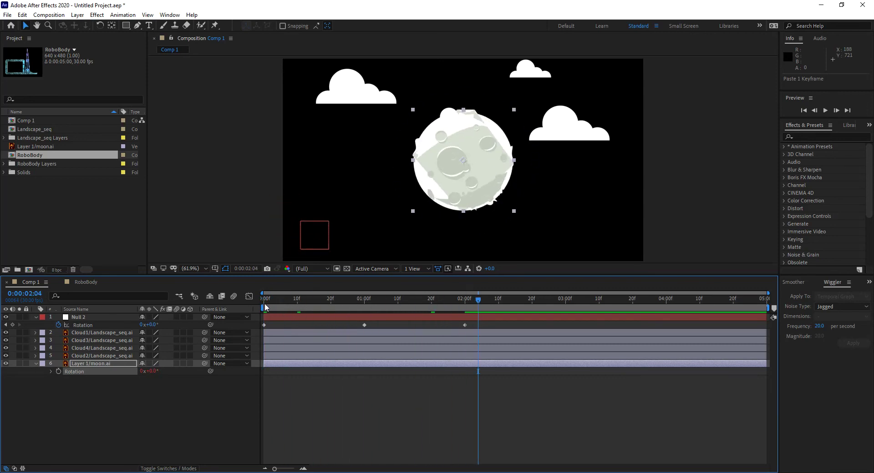
# Step: Relink the moon's rotation to the null's rotation at 1 second, scrub through the animation, and undo the link
pyautogui.hotkey('ctrl', 'z')
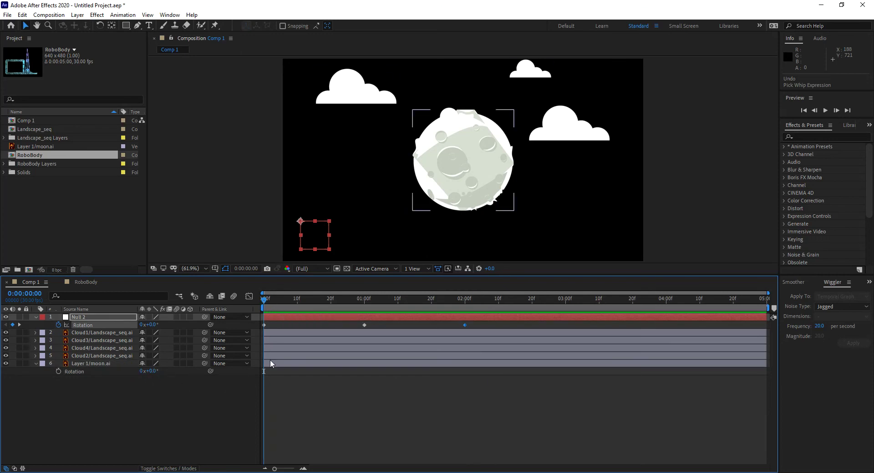
pyautogui.moveTo(361, 300); pyautogui.dragTo(365, 304)
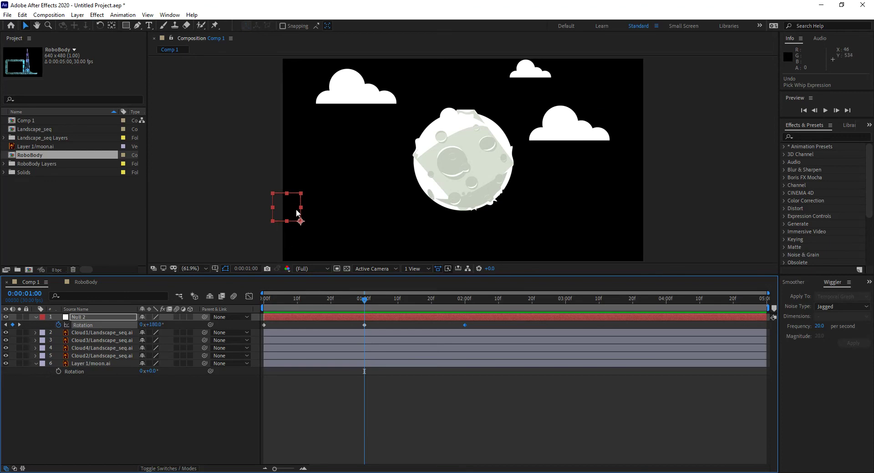
pyautogui.moveTo(210, 371); pyautogui.dragTo(91, 326)
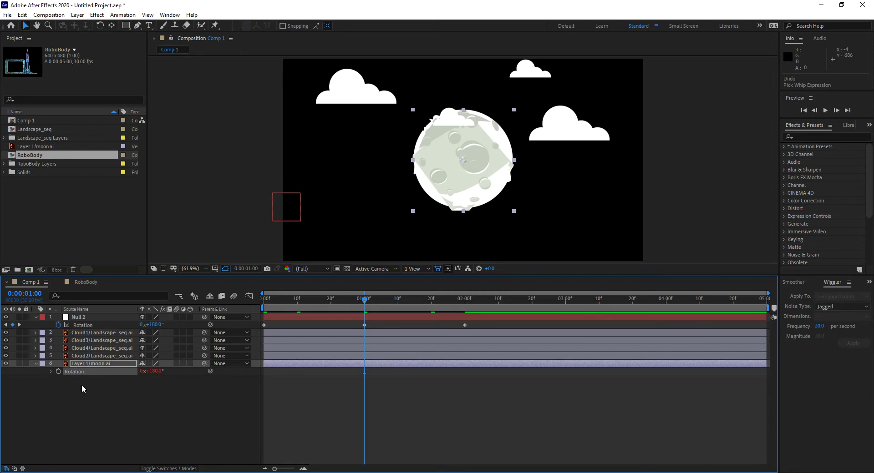
pyautogui.moveTo(362, 301); pyautogui.dragTo(217, 311)
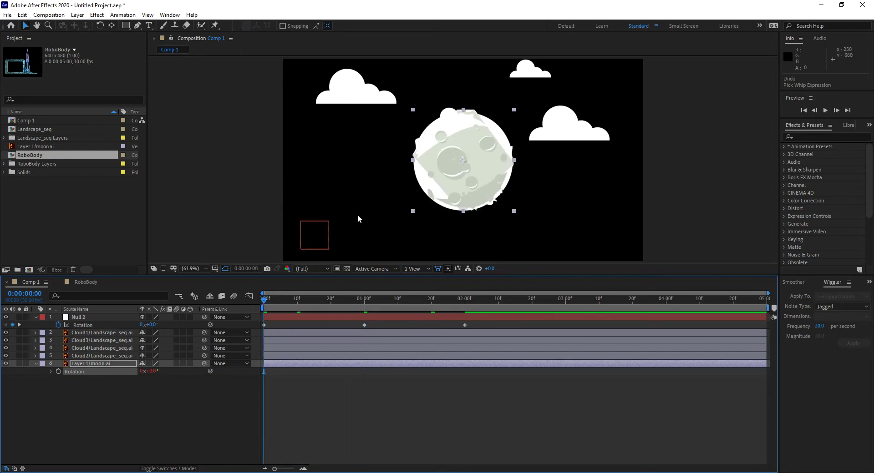
pyautogui.moveTo(285, 302); pyautogui.dragTo(210, 308)
pyautogui.click(203, 314)
pyautogui.press('k')
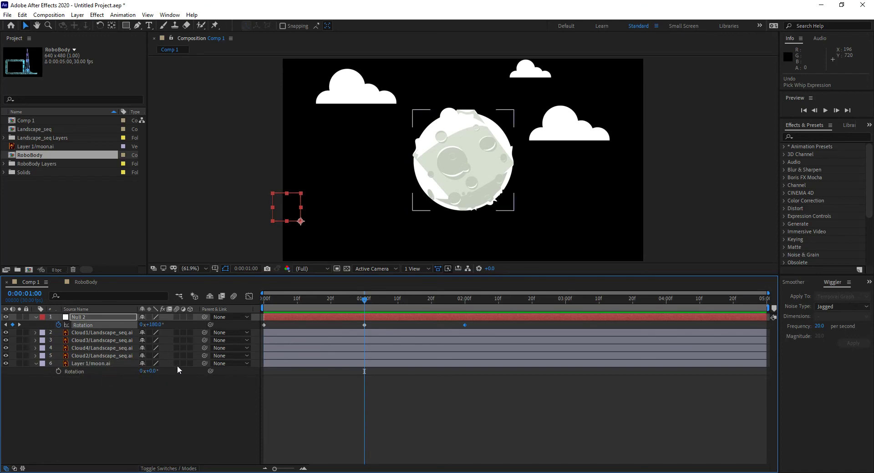
# Step: Parent the moon layer to Null 2 at 1 second, scrub between 0 and 2 seconds, and undo the parenting
pyautogui.moveTo(202, 361); pyautogui.dragTo(83, 321)
pyautogui.moveTo(364, 299); pyautogui.dragTo(265, 305)
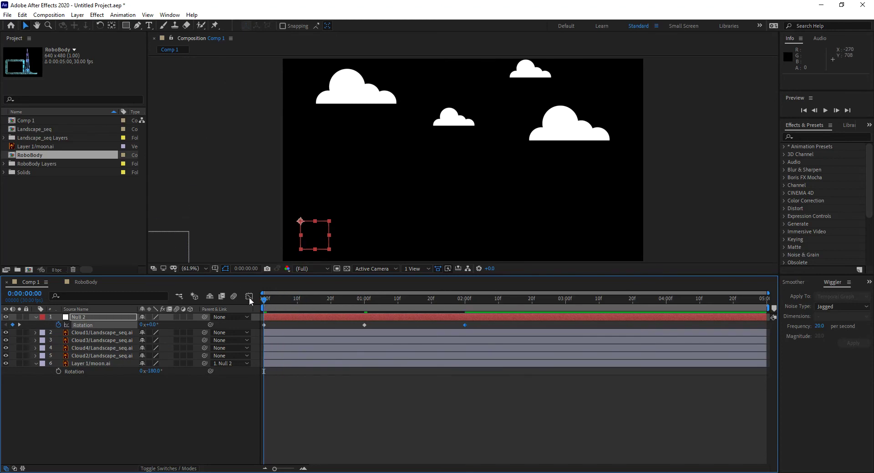
pyautogui.moveTo(266, 300); pyautogui.dragTo(465, 330)
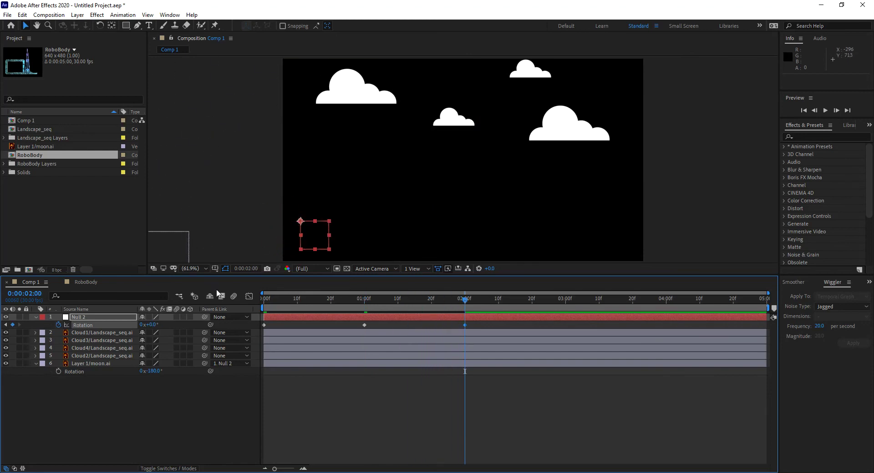
pyautogui.hotkey('ctrl', 'z')
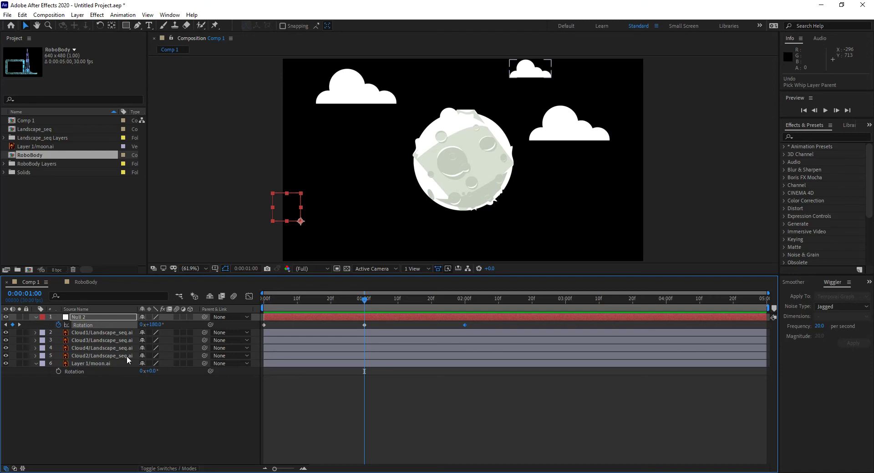
# Step: Collapse the moon layer's properties and scrub the null's rotation between 0 and 1 second, returning to 0 seconds
pyautogui.moveTo(364, 300); pyautogui.dragTo(264, 300)
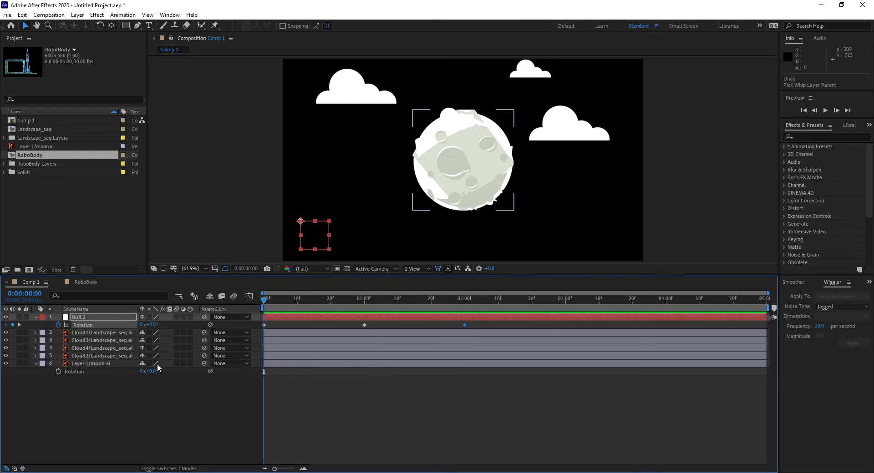
pyautogui.click(365, 299)
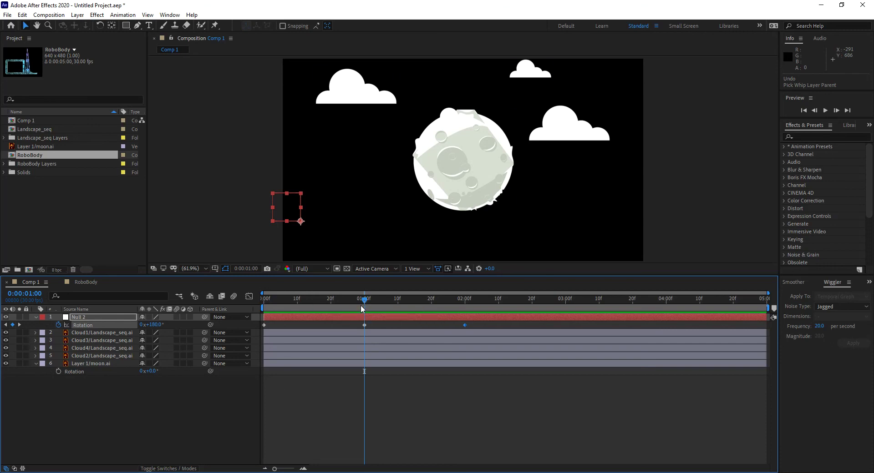
pyautogui.moveTo(365, 304); pyautogui.dragTo(236, 304)
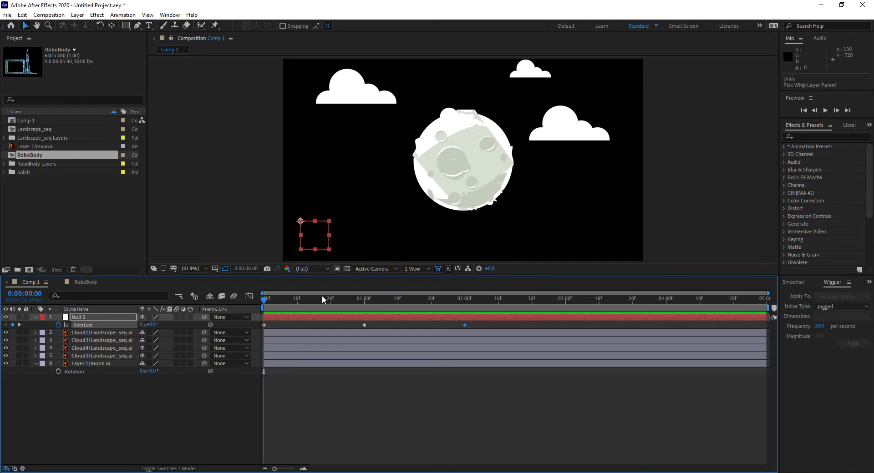
pyautogui.click(36, 363)
pyautogui.moveTo(318, 300); pyautogui.dragTo(364, 304)
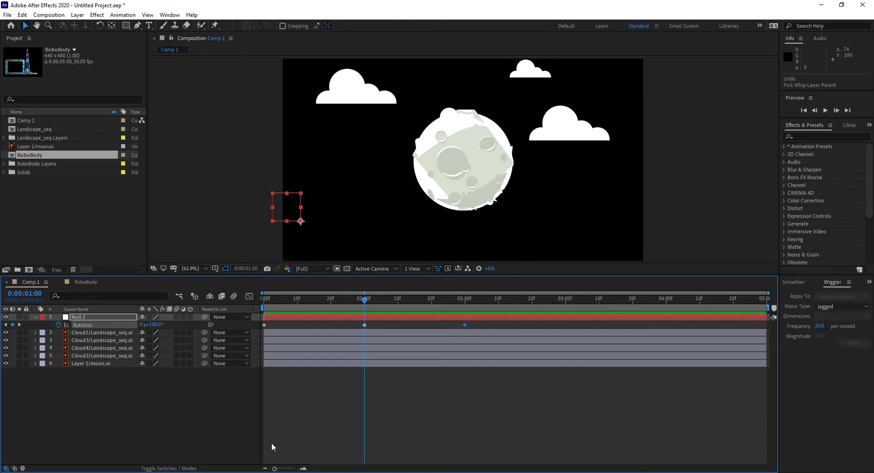
pyautogui.moveTo(335, 301); pyautogui.dragTo(259, 299)
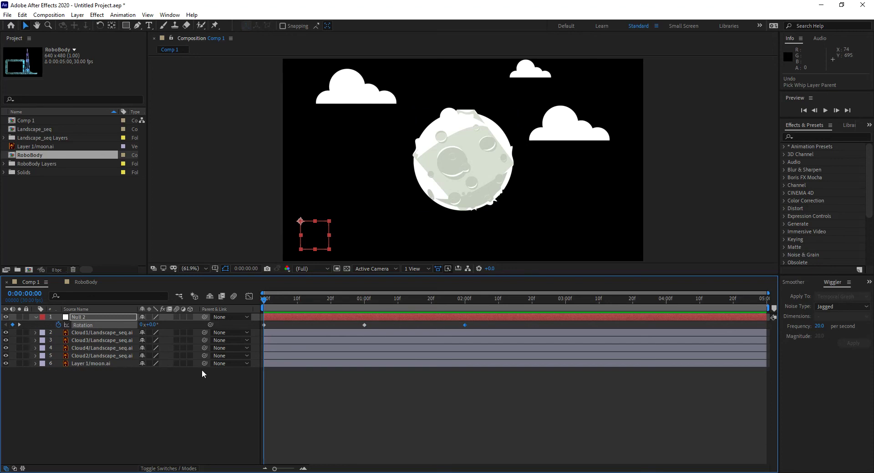
# Step: Parent the moon to Null 2 at 0 seconds, snapping it to the null's position, and reveal both layers' Scale
pyautogui.moveTo(204, 364); pyautogui.dragTo(78, 315)
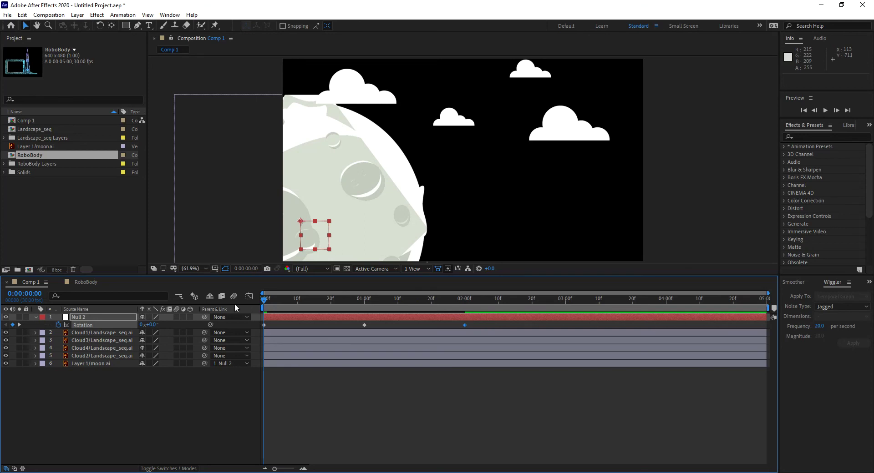
pyautogui.press('s')
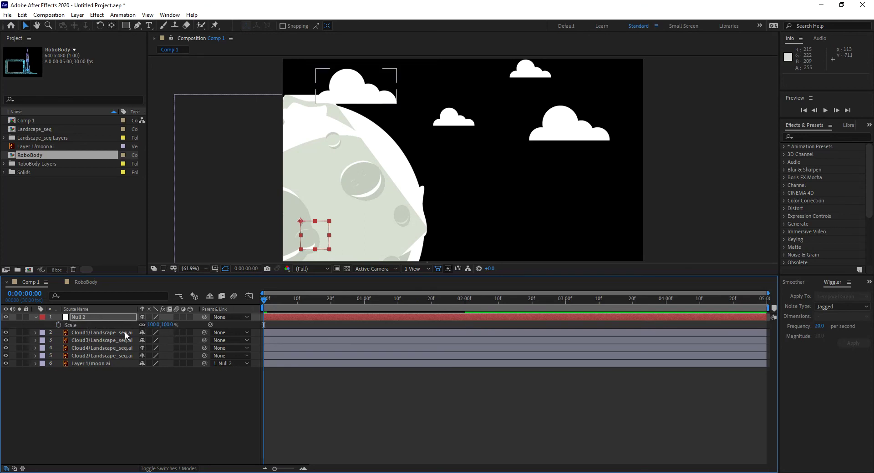
pyautogui.click(100, 363)
pyautogui.press('s')
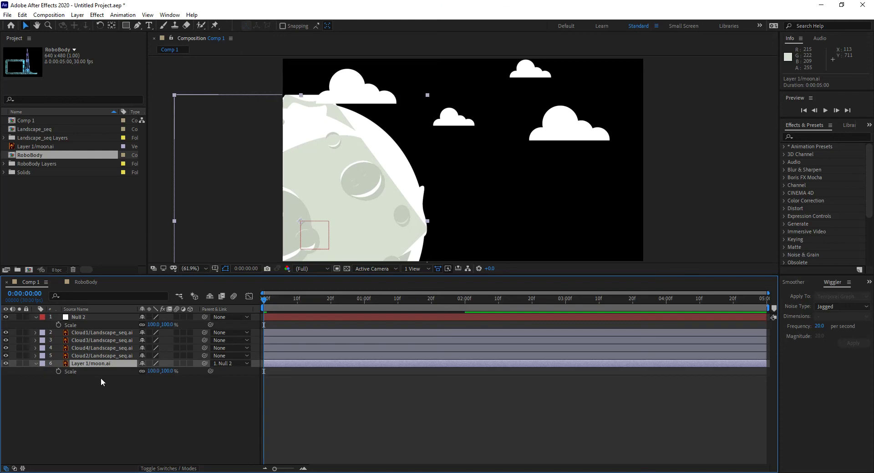
# Step: Undo the moon's parenting to compare its scale, and parent it to Null 2 again at 0 seconds, snapped to the null's position
pyautogui.hotkey('ctrl', 'z')
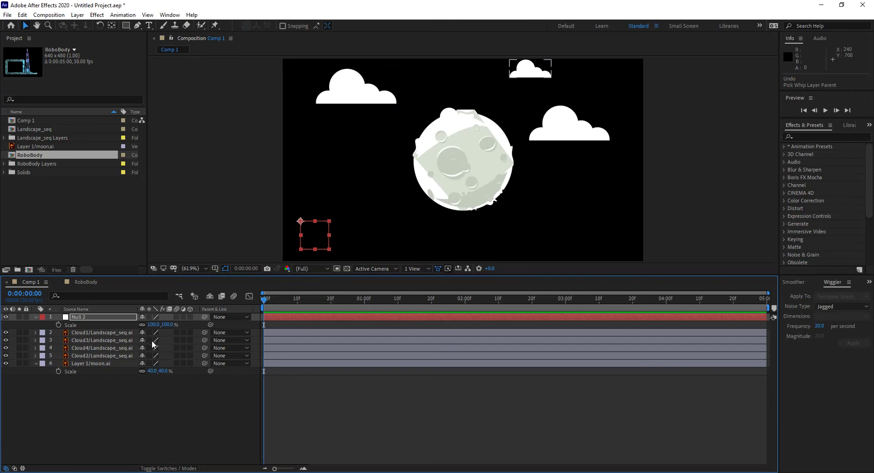
pyautogui.click(210, 371)
pyautogui.hotkey('ctrl', 'z')
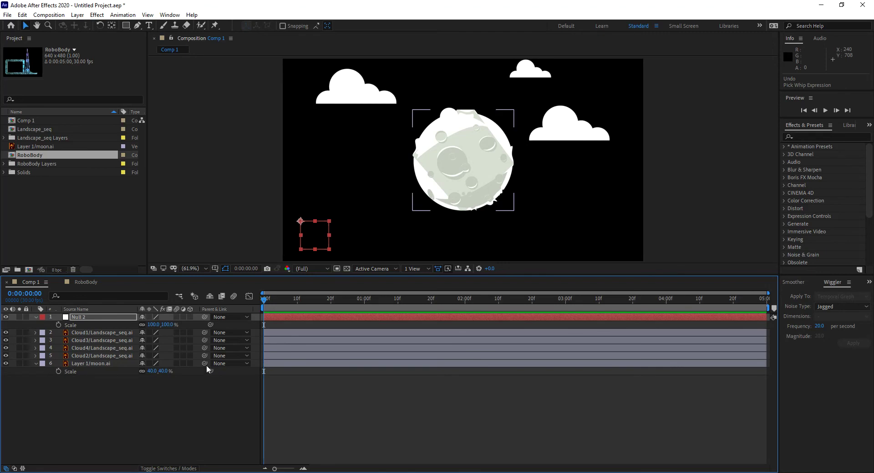
pyautogui.moveTo(205, 363); pyautogui.dragTo(88, 315)
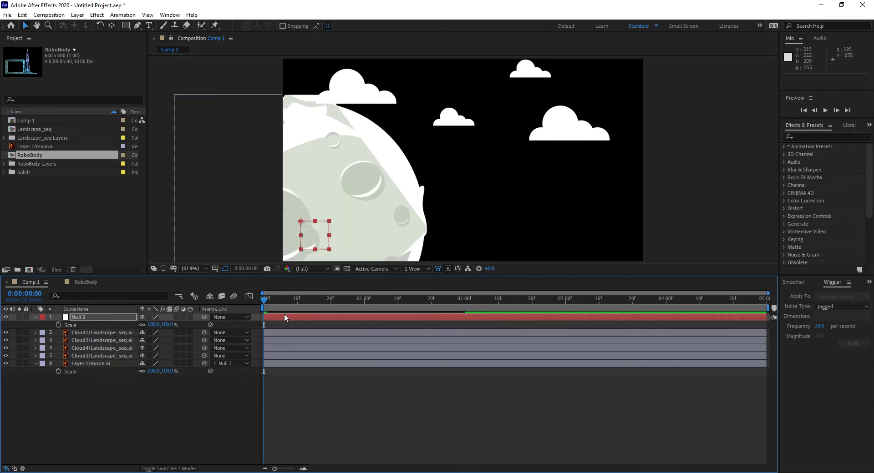
pyautogui.moveTo(275, 301); pyautogui.dragTo(253, 318)
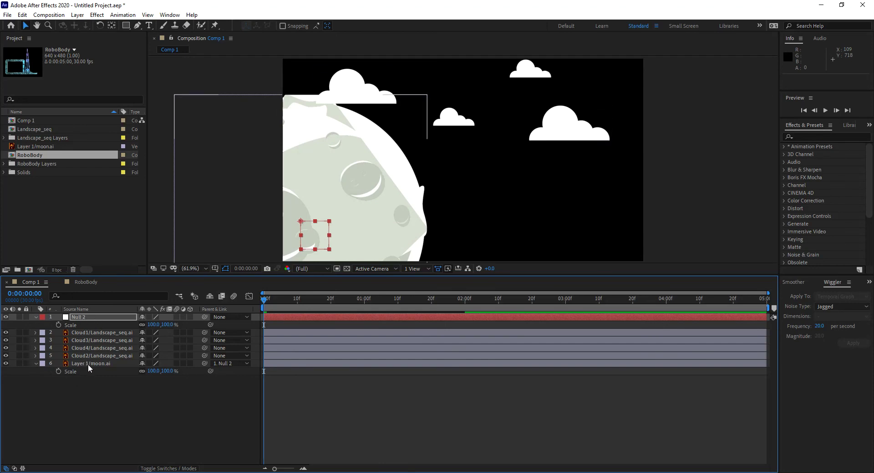
# Step: Test the parenting by scaling the null and moving it to about 299, 572, undoing each change
pyautogui.moveTo(153, 325)
pyautogui.mouseDown()
pyautogui.moveTo(174, 325)
pyautogui.moveTo(163, 325)
pyautogui.mouseUp()
pyautogui.hotkey('ctrl', 'z')
pyautogui.hotkey('ctrl', 'z')
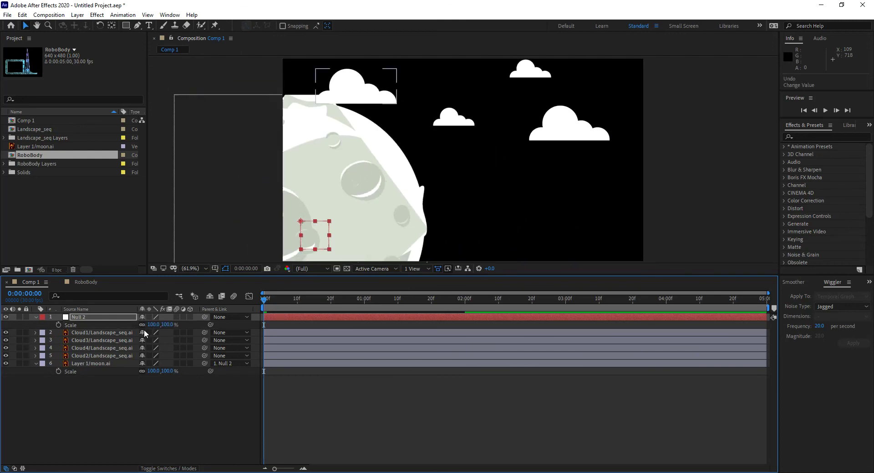
pyautogui.moveTo(318, 237); pyautogui.dragTo(388, 235)
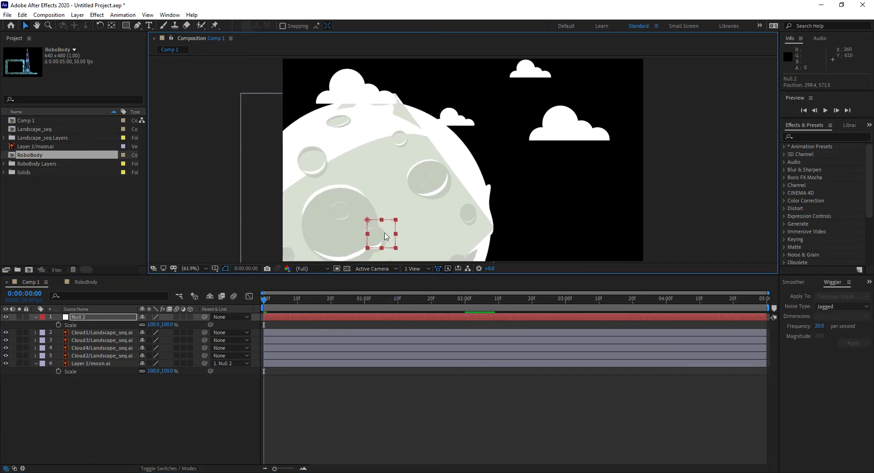
pyautogui.hotkey('ctrl', 'z')
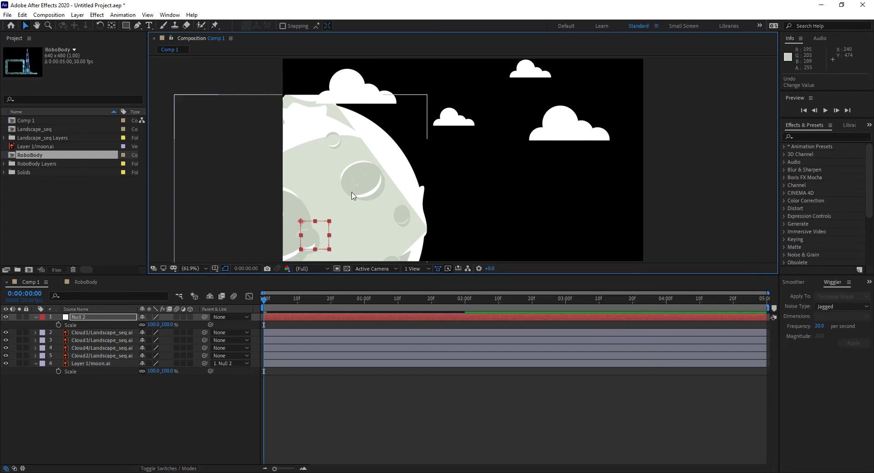
# Step: Undo the moon's parenting to Null 2, and set Position keyframes on all four cloud layers at 0 seconds
pyautogui.hotkey('ctrl', 'z')
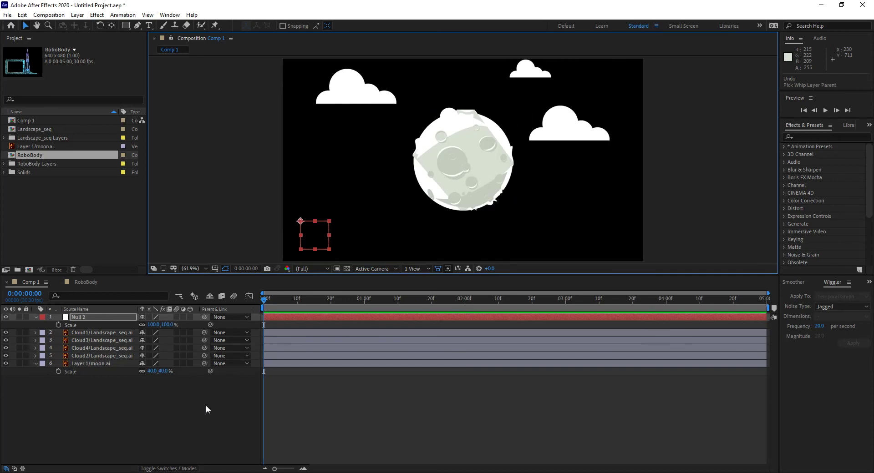
pyautogui.moveTo(302, 300); pyautogui.dragTo(208, 296)
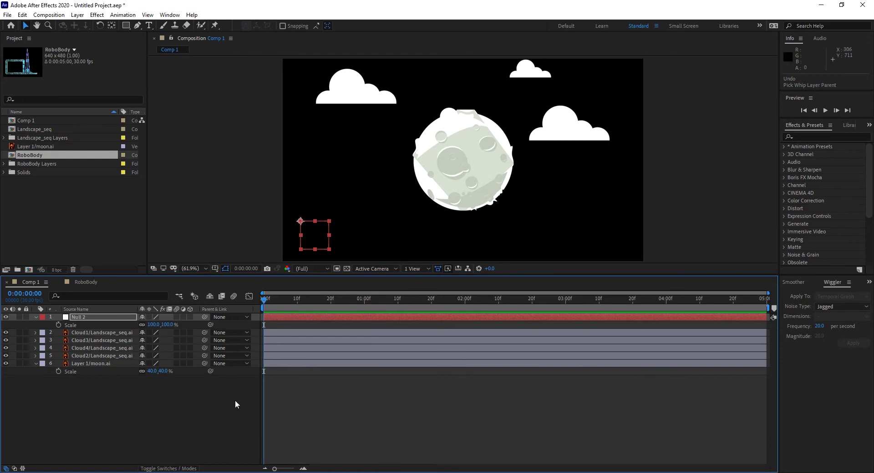
pyautogui.click(338, 91)
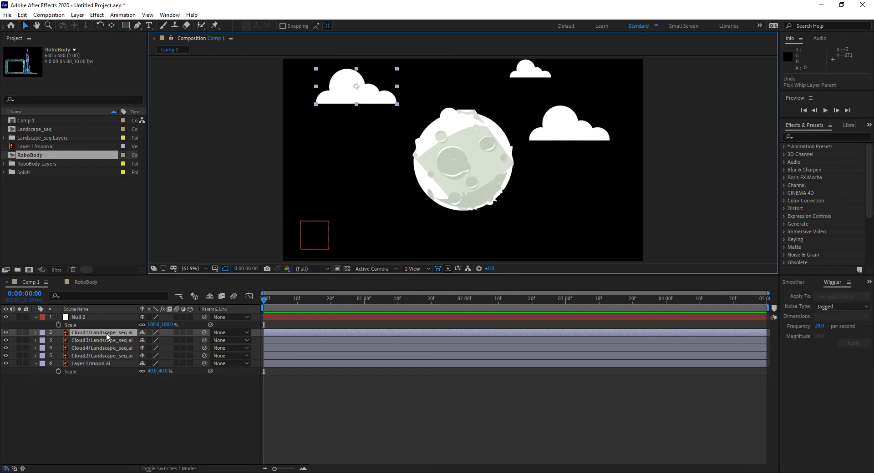
pyautogui.keyDown('shift'); pyautogui.click(103, 356); pyautogui.keyUp('shift')
pyautogui.press('p')
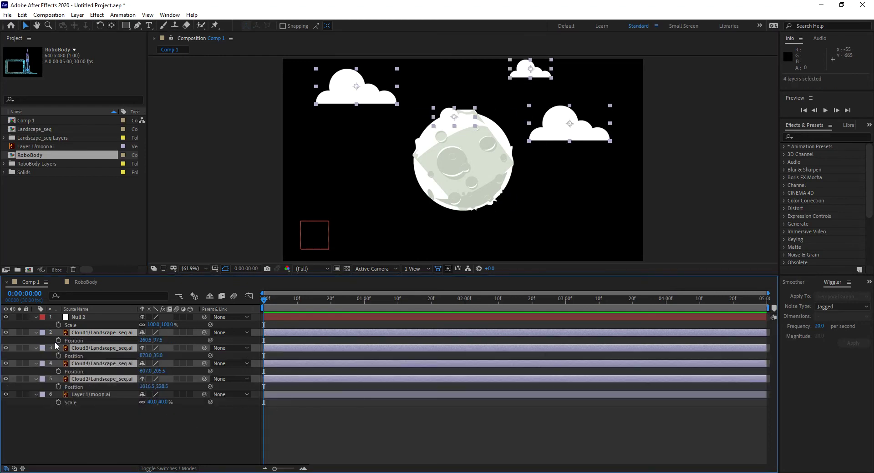
pyautogui.click(59, 341)
# Step: At 2 seconds, move Cloud1 to about 601, 98, Cloud3 to 726, 35, Cloud2 to 792, 229 and Cloud4 to 231, 206; scrub the motion
pyautogui.moveTo(321, 300); pyautogui.dragTo(463, 308)
pyautogui.click(460, 437)
pyautogui.moveTo(319, 93); pyautogui.dragTo(415, 93)
pyautogui.moveTo(545, 77); pyautogui.dragTo(502, 79)
pyautogui.moveTo(564, 131); pyautogui.dragTo(501, 135)
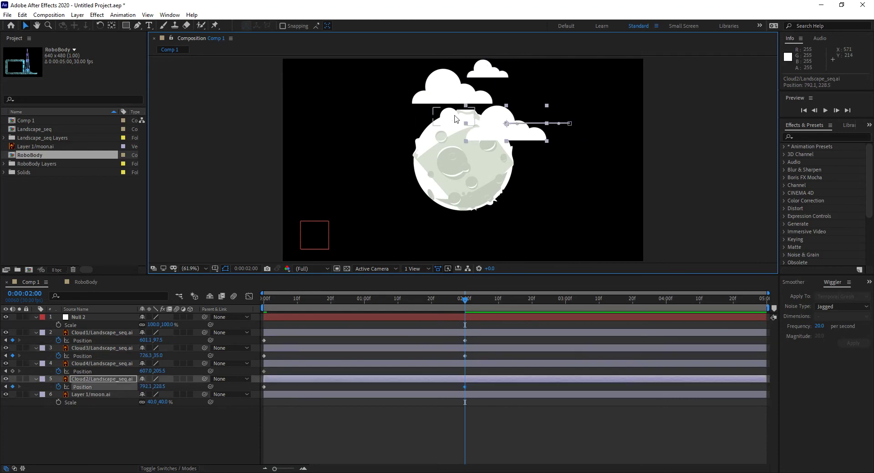
pyautogui.moveTo(455, 117); pyautogui.dragTo(348, 115)
pyautogui.click(331, 300)
pyautogui.moveTo(330, 300); pyautogui.dragTo(463, 333)
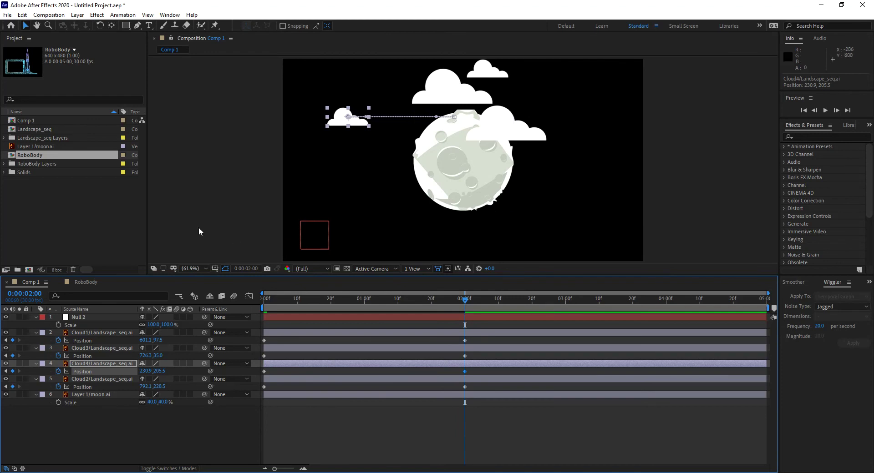
# Step: Reveal Null 2's Rotation and scrub through the cloud animation, returning to 2 seconds
pyautogui.click(78, 317)
pyautogui.press('r')
pyautogui.click(67, 325)
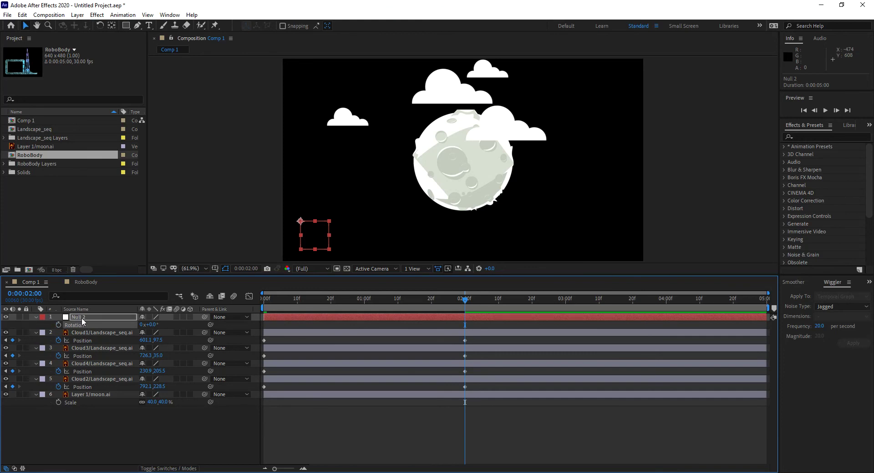
pyautogui.click(82, 320)
pyautogui.moveTo(426, 300); pyautogui.dragTo(463, 348)
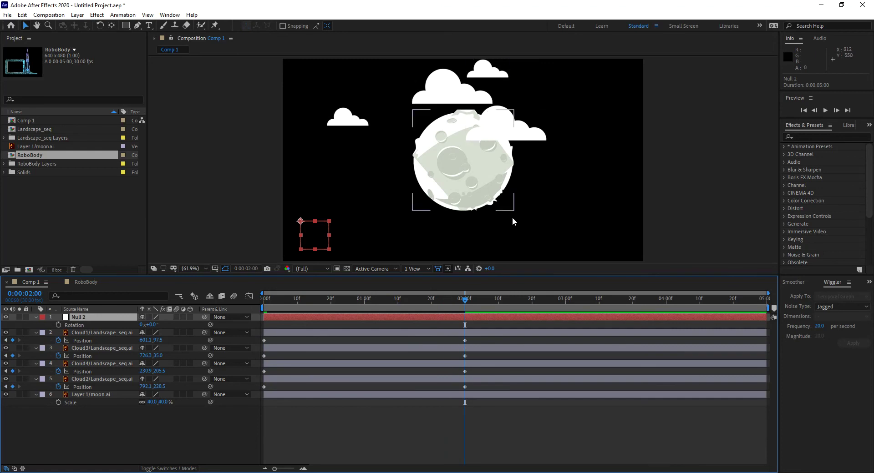
pyautogui.moveTo(445, 299); pyautogui.dragTo(505, 314)
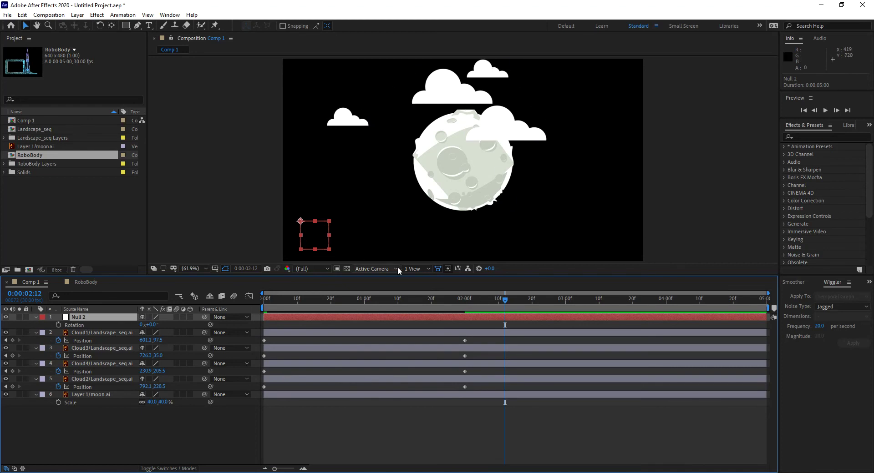
pyautogui.moveTo(406, 296); pyautogui.dragTo(466, 336)
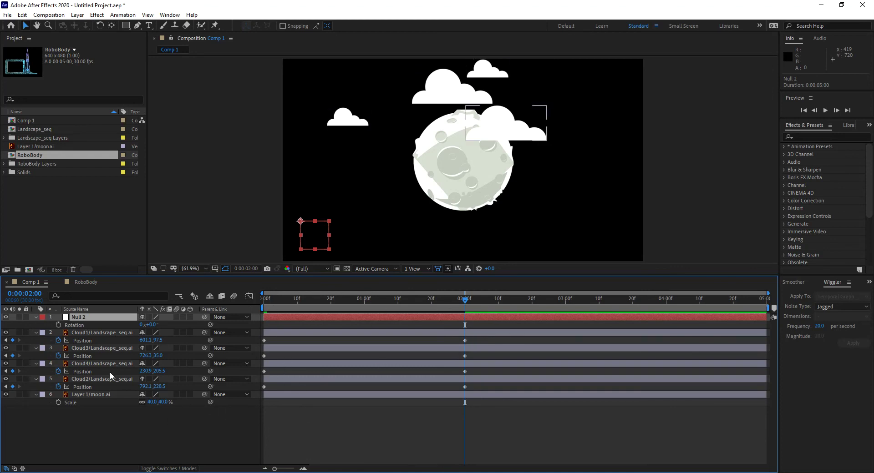
# Step: Parent all four cloud layers to Null 2 at 2 seconds
pyautogui.click(90, 333)
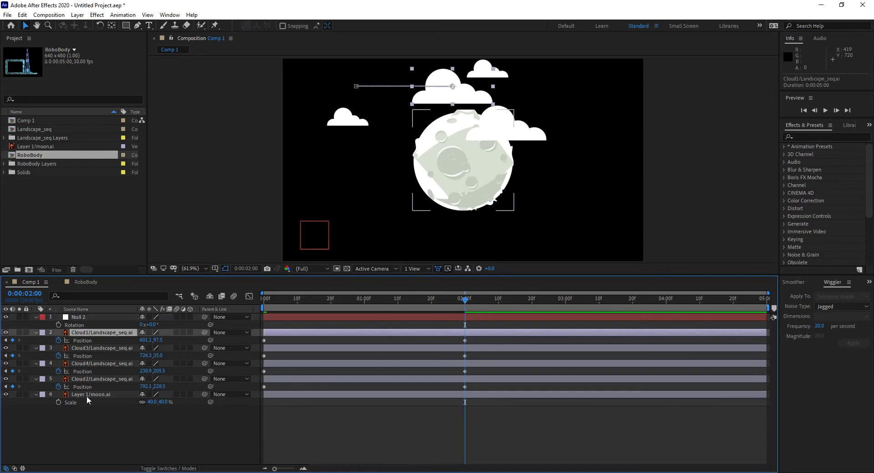
pyautogui.keyDown('shift'); pyautogui.click(90, 378); pyautogui.keyUp('shift')
pyautogui.click(226, 333)
pyautogui.click(238, 359)
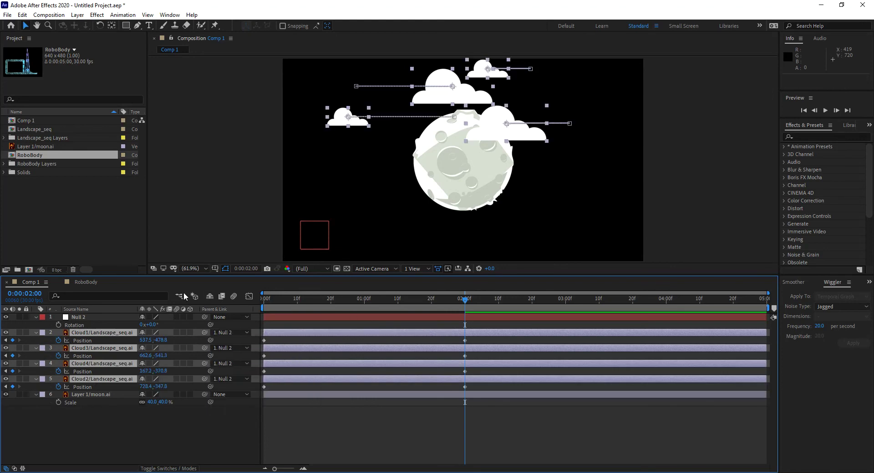
# Step: Move Null 2 straight down to about 64, 927 and scrub the clouds' animation, returning to 2 seconds
pyautogui.click(317, 241)
pyautogui.moveTo(318, 240); pyautogui.dragTo(317, 338)
pyautogui.moveTo(412, 296); pyautogui.dragTo(464, 362)
# Step: Remove the parent from all four cloud layers at 2 seconds by setting it to None
pyautogui.click(222, 333)
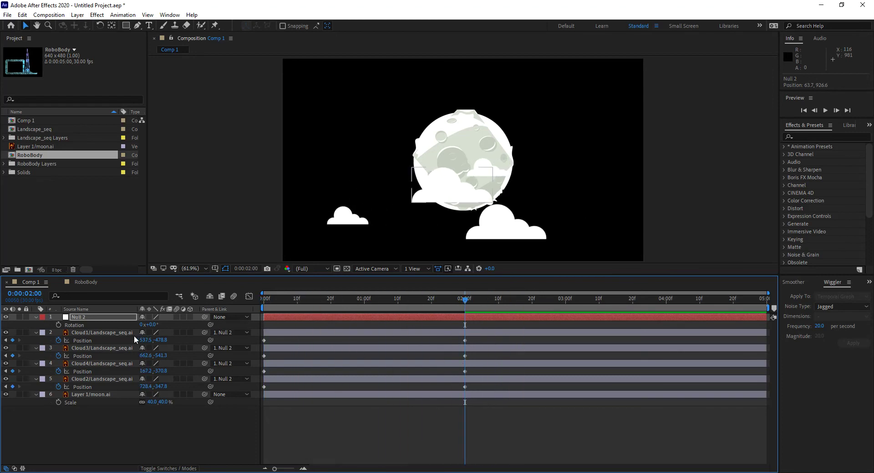
pyautogui.click(84, 332)
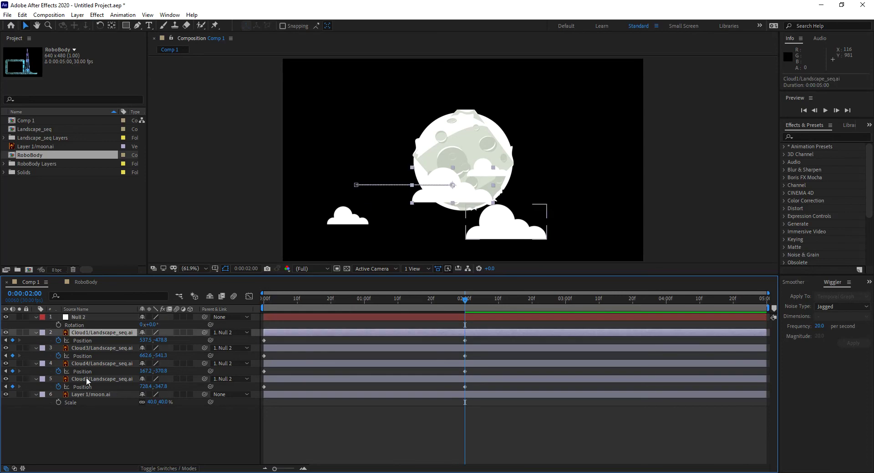
pyautogui.keyDown('shift'); pyautogui.click(86, 378); pyautogui.keyUp('shift')
pyautogui.click(231, 379)
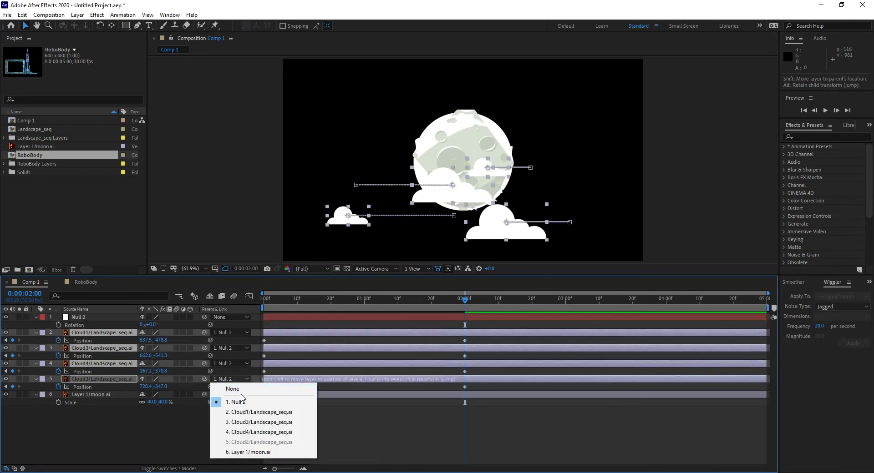
pyautogui.click(232, 389)
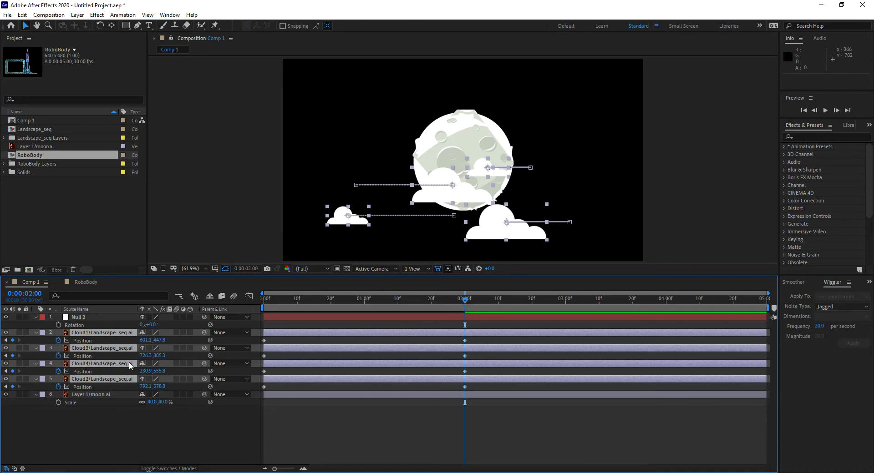
# Step: Reveal Null 2's Position and move the null to about 1019, 174, at the upper right of the moon
pyautogui.click(86, 319)
pyautogui.press('p')
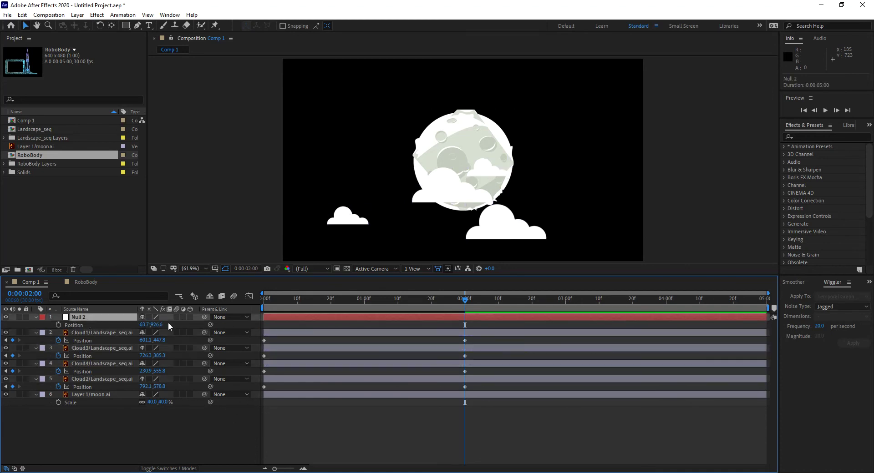
pyautogui.click(153, 325)
pyautogui.moveTo(327, 171); pyautogui.dragTo(585, 146)
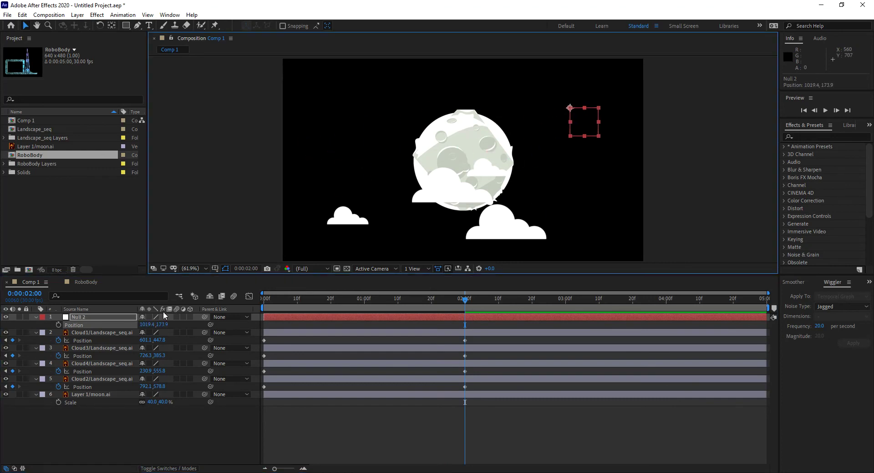